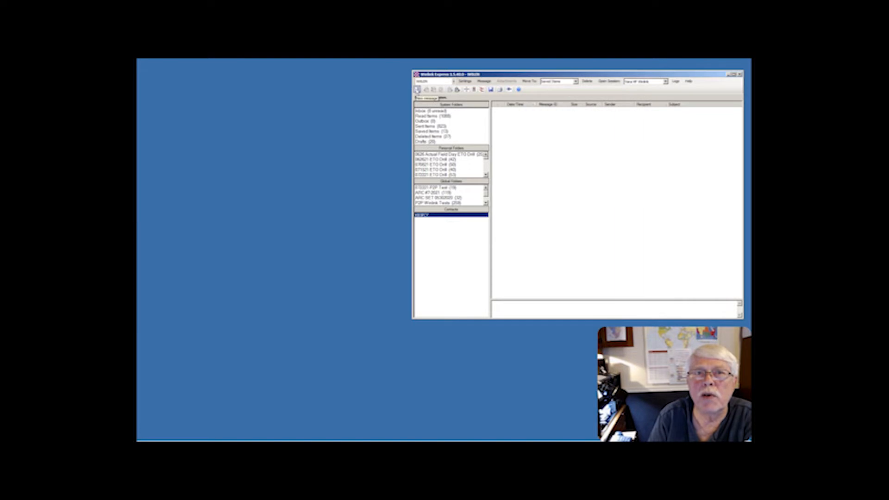
Start a new message and set it to send as a Winlink Message.
left_click(417, 90)
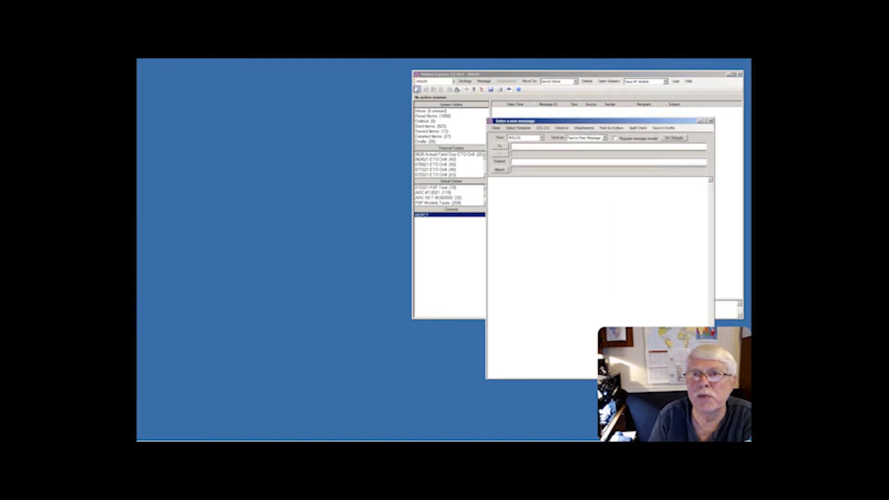
left_click_drag(544, 124, 540, 124)
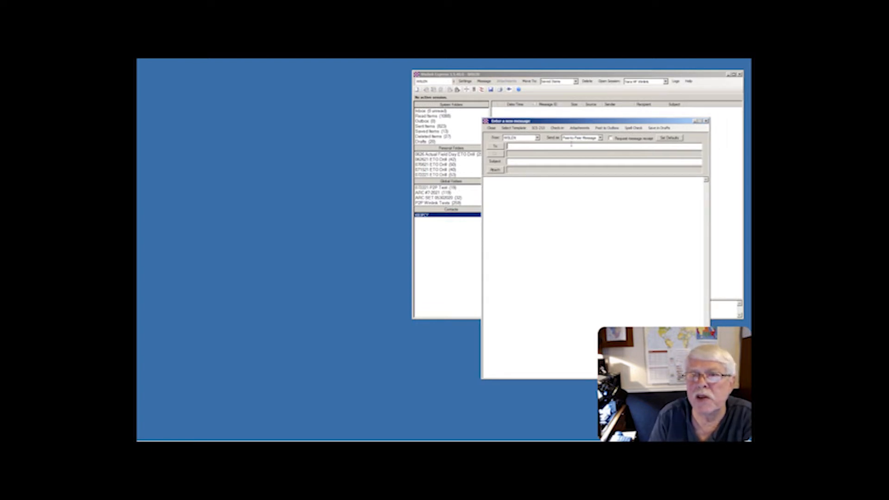
left_click(600, 138)
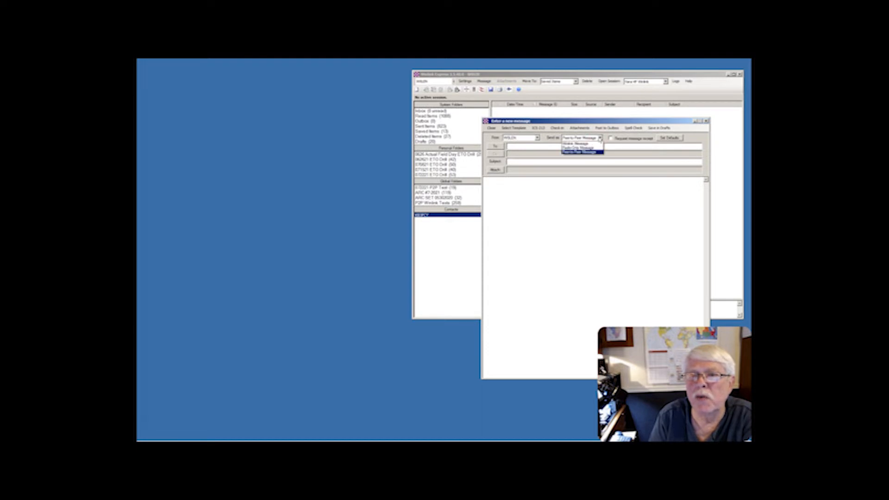
left_click(589, 145)
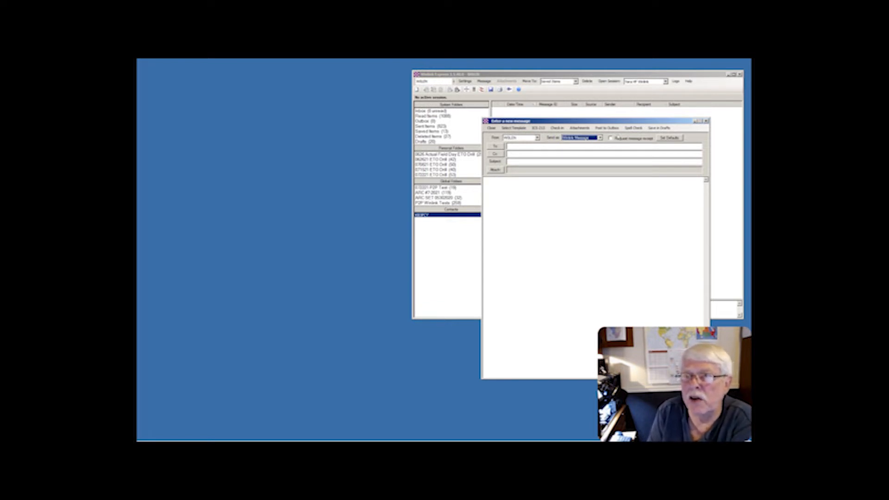
Set the default sending mode for messages to Winlink Message and save the message defaults.
left_click(668, 138)
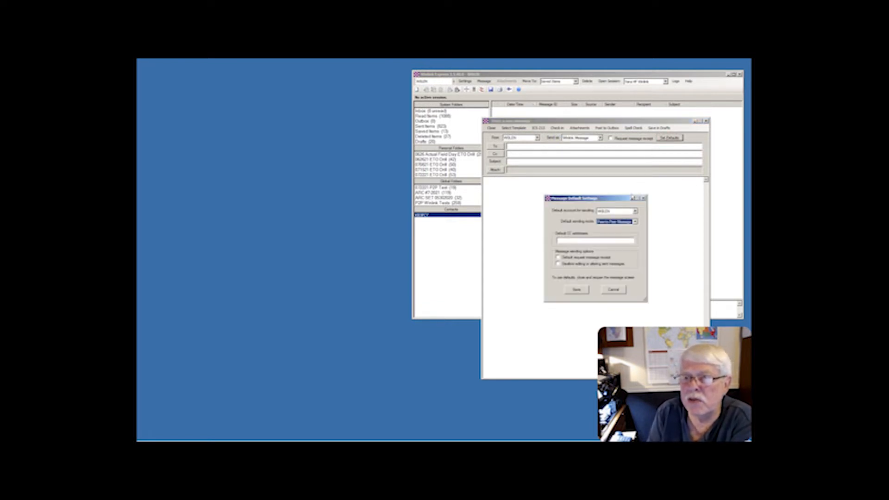
left_click(635, 222)
left_click(618, 229)
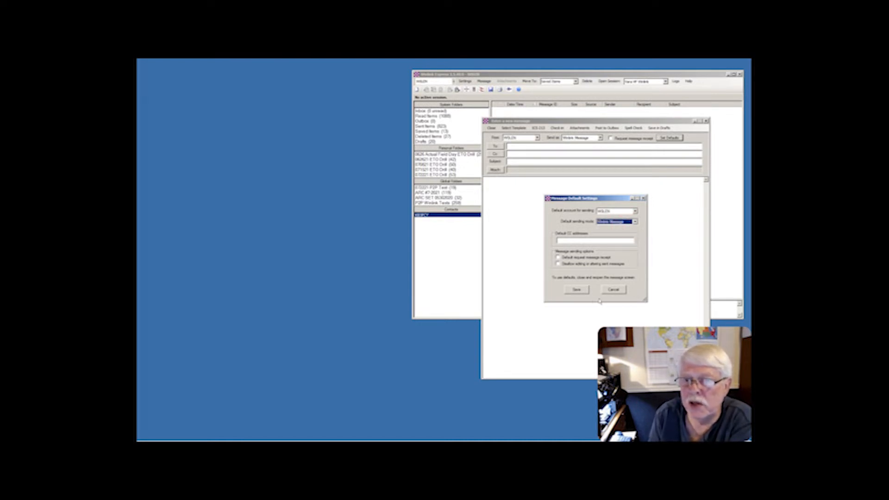
left_click(577, 290)
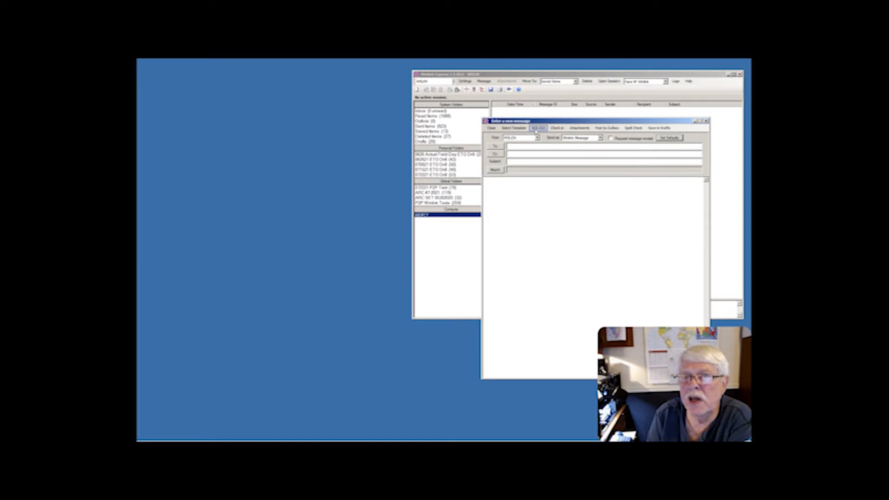
Open the ICS213 form for the message from the ICS USA Forms folder of the Standard Templates.
left_click(518, 128)
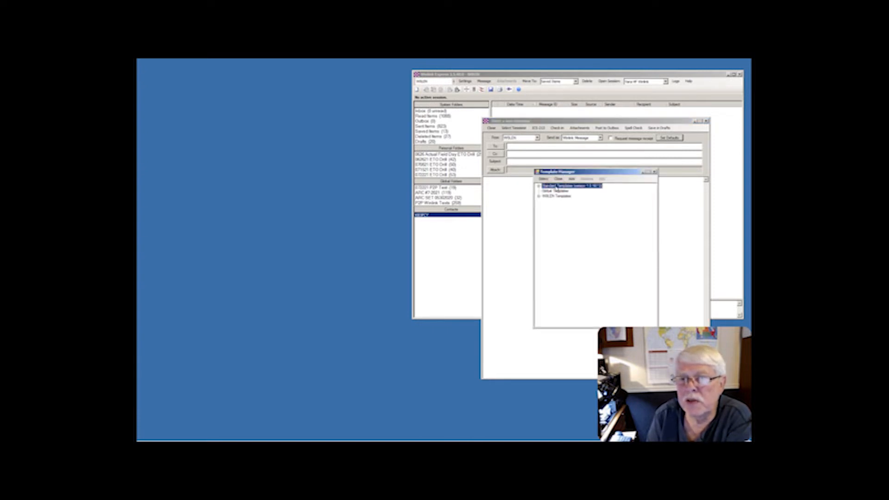
left_click_drag(569, 174, 549, 165)
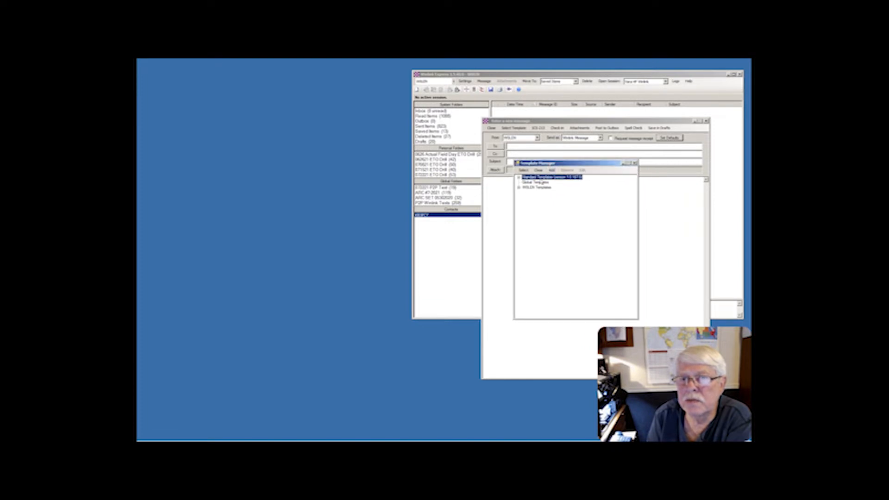
left_click(520, 177)
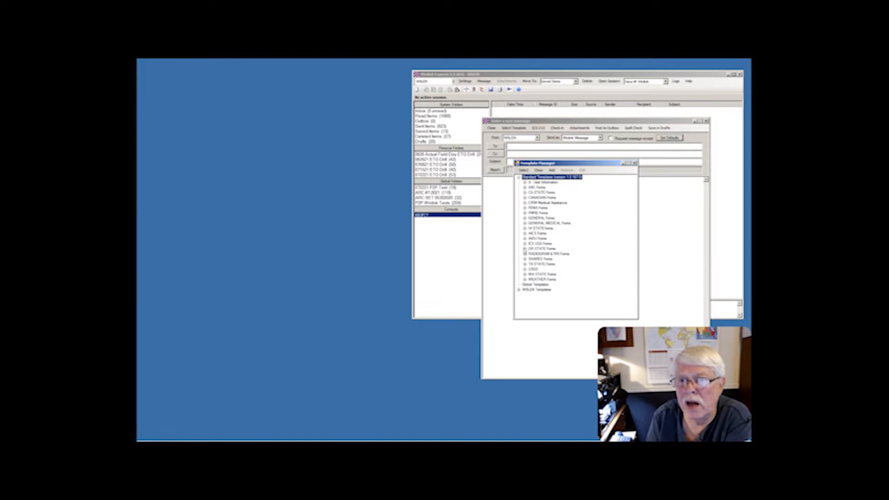
left_click(525, 244)
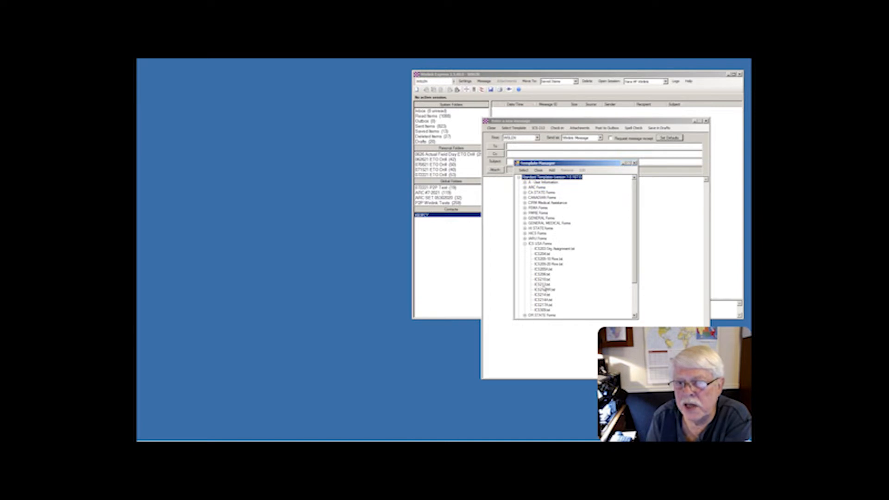
left_click(543, 285)
double_click(543, 284)
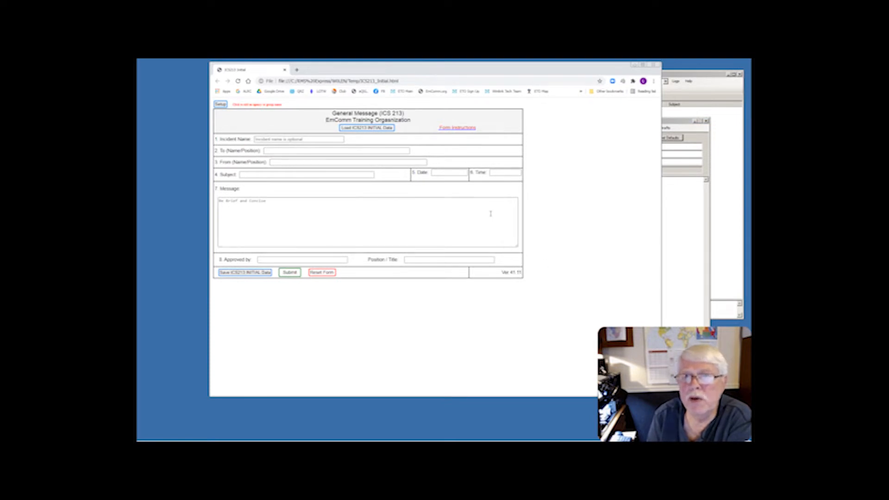
Narrow the browser window with the ICS 213 form and reposition it on the desktop.
left_click(480, 70)
left_click_drag(480, 69, 451, 72)
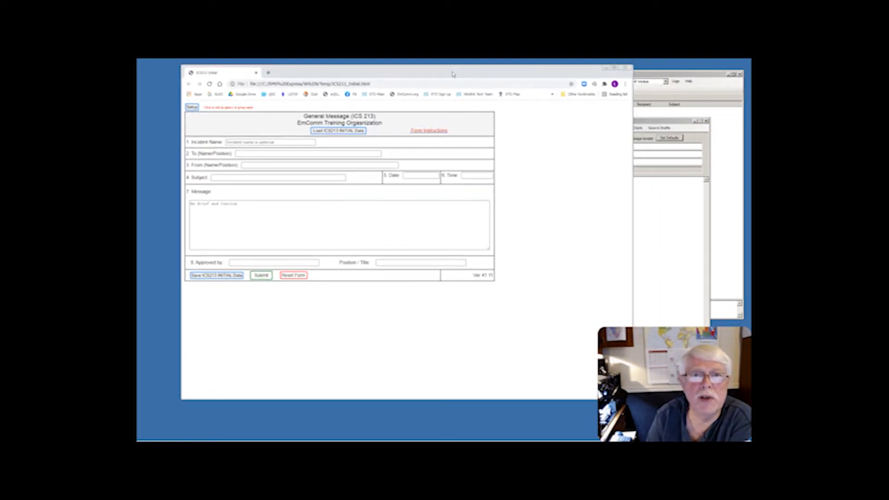
left_click_drag(631, 149, 510, 152)
left_click_drag(437, 78, 471, 90)
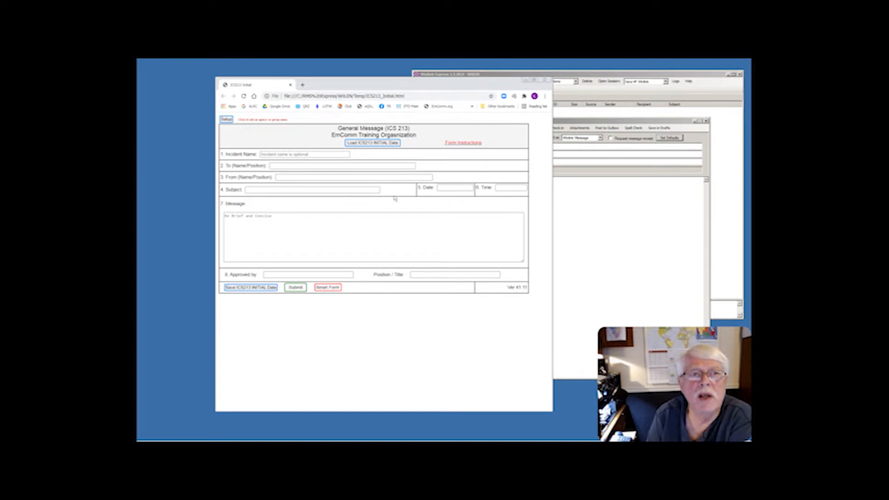
Enter Winlink Tutorial #2103 as the incident name on the ICS 213 form.
left_click(278, 154)
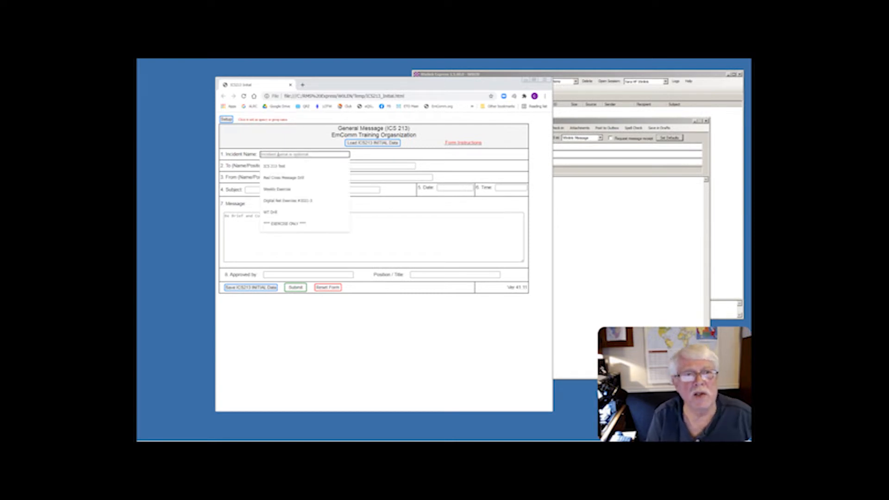
type("WEi")
key("BackSpace")
key("BackSpace")
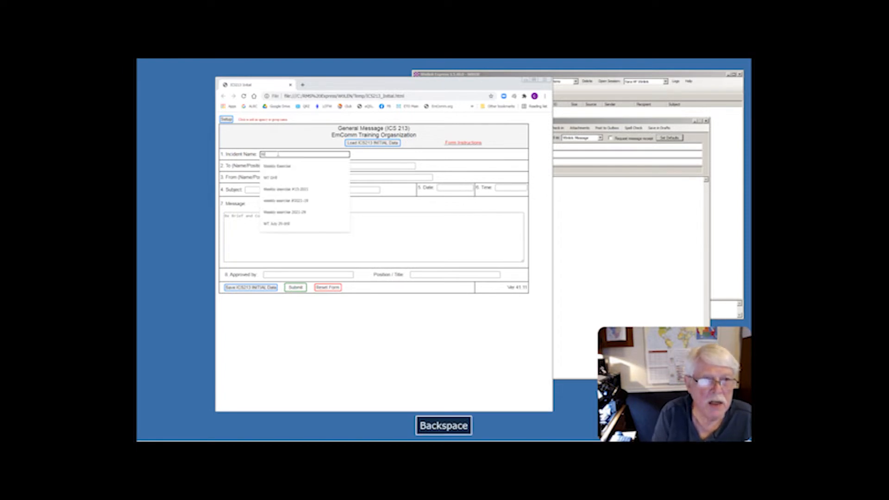
type("inlink")
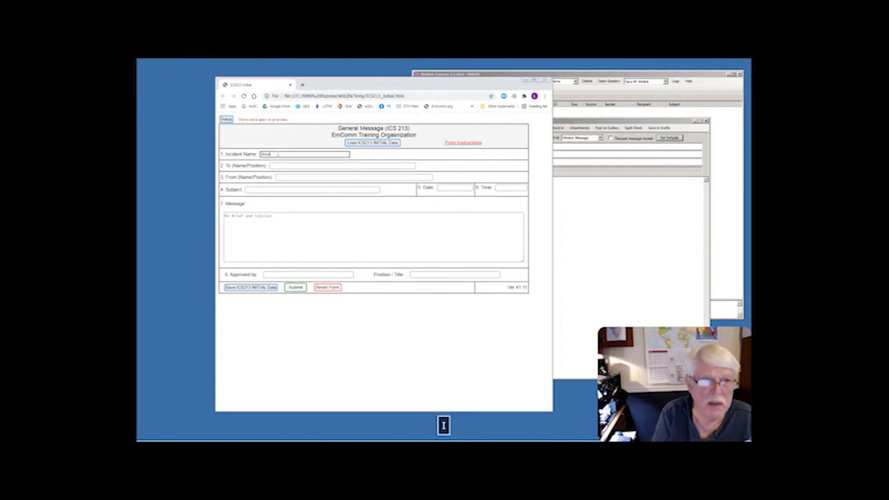
type(" T")
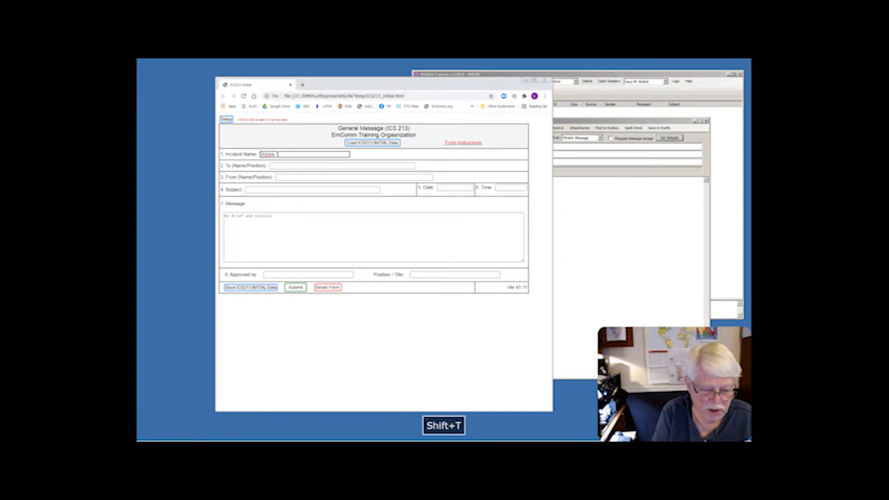
type("ar")
key("BackSpace")
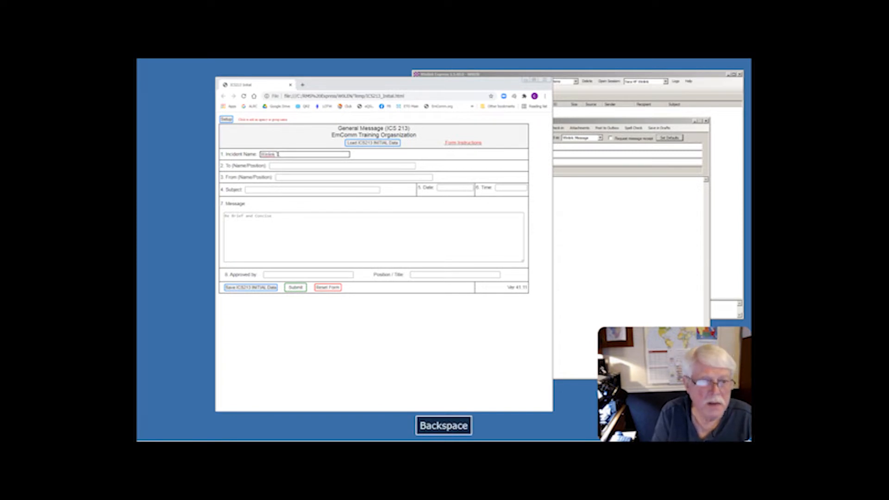
type("utorial")
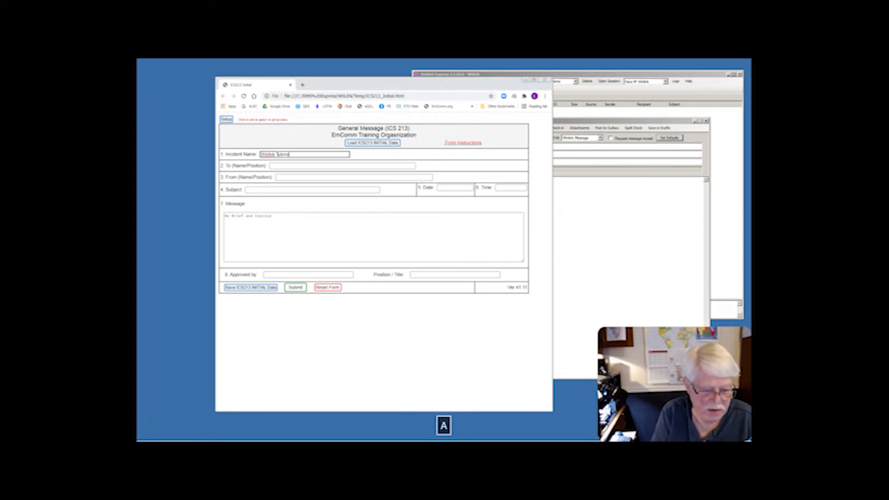
type(" #")
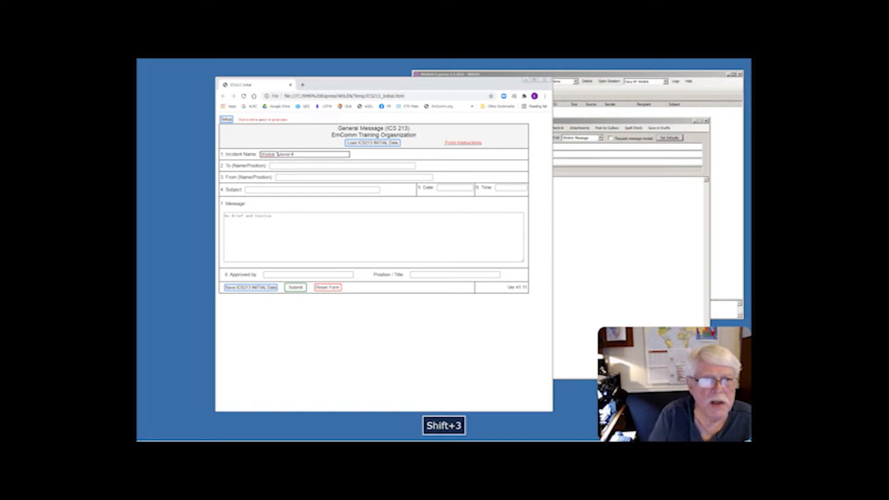
type("213")
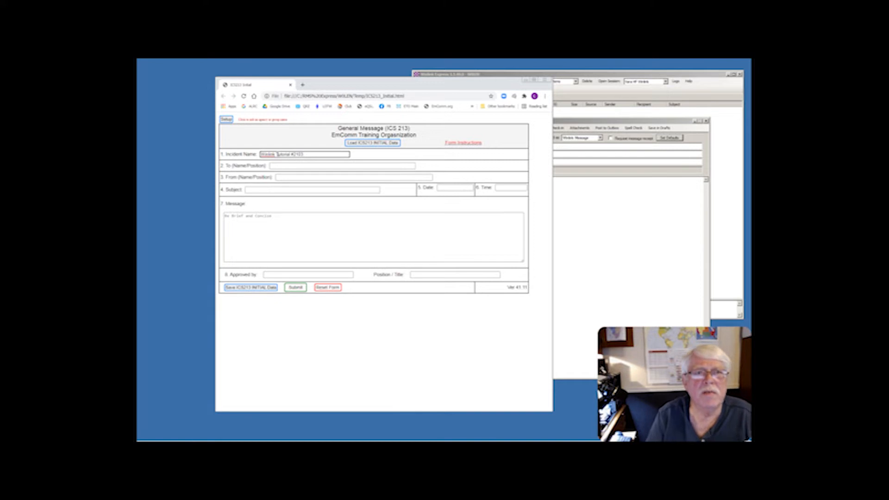
Enter the recipient's call sign in the To field and fill the From field with the sender's saved name and call sign.
left_click(291, 166)
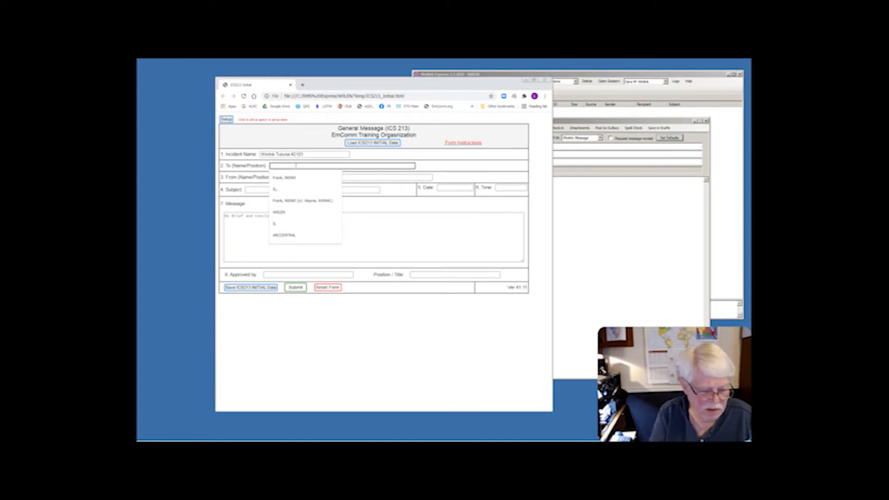
type("W8LE")
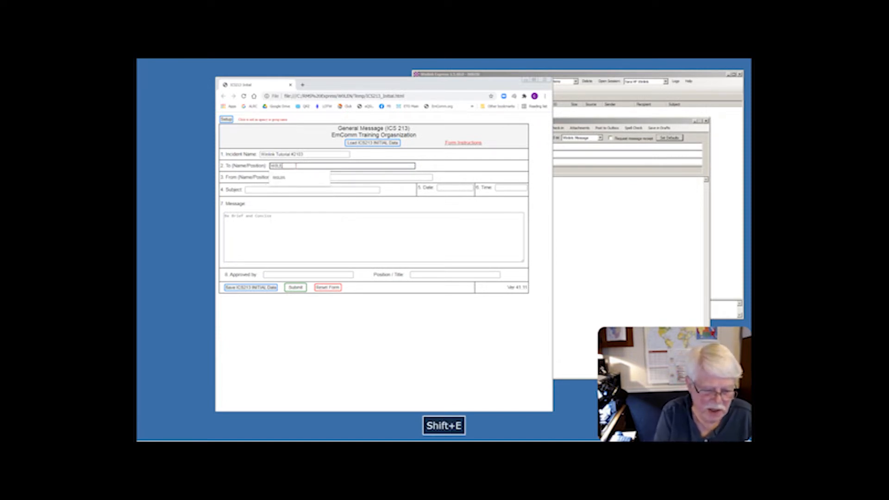
type("N")
key("Return")
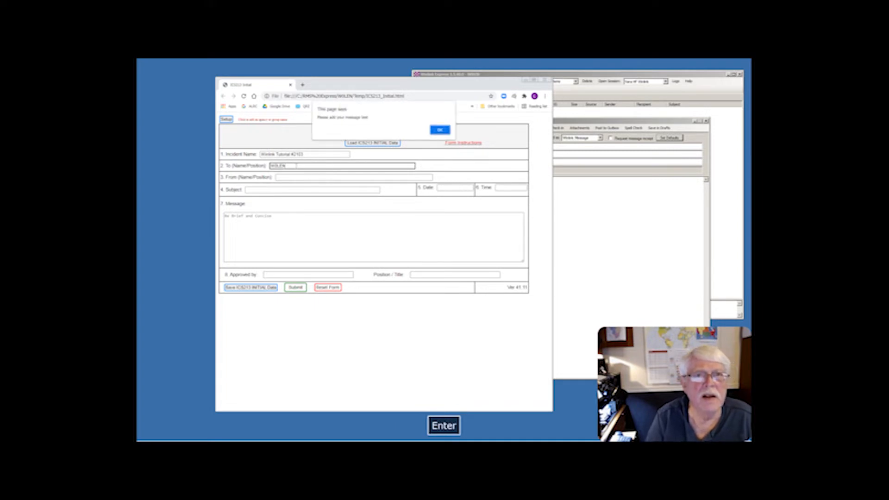
left_click(439, 130)
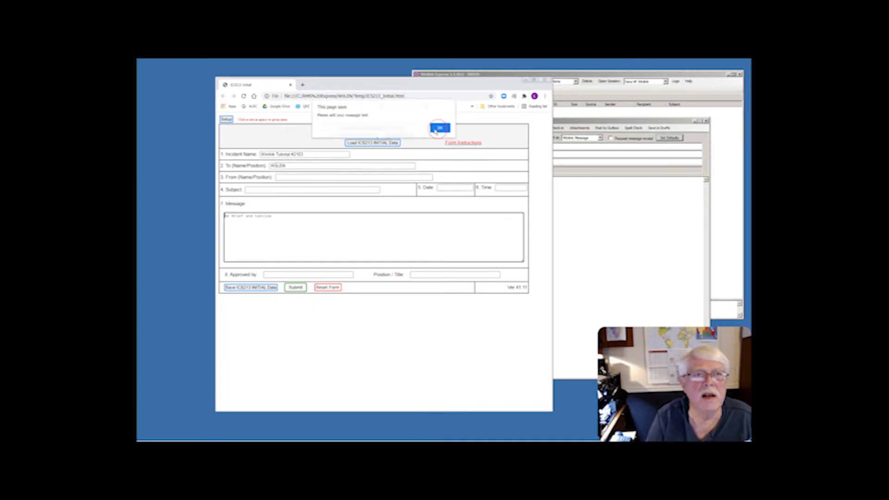
left_click(284, 177)
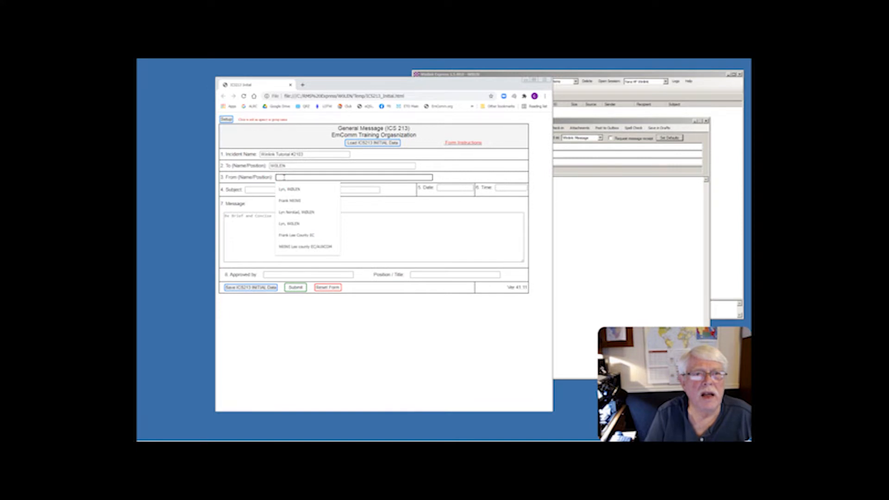
left_click(288, 190)
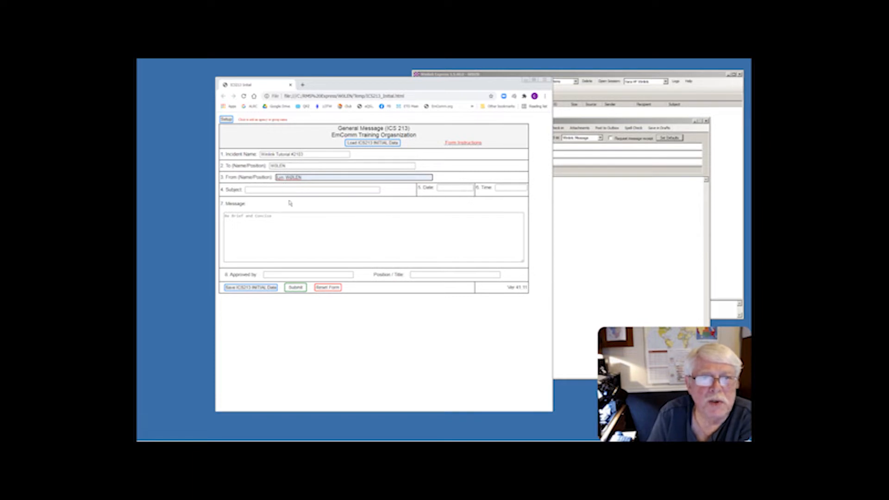
Set the subject to ICS213 Test Message and accept the suggested date and time for the form.
left_click(252, 189)
left_click(257, 202)
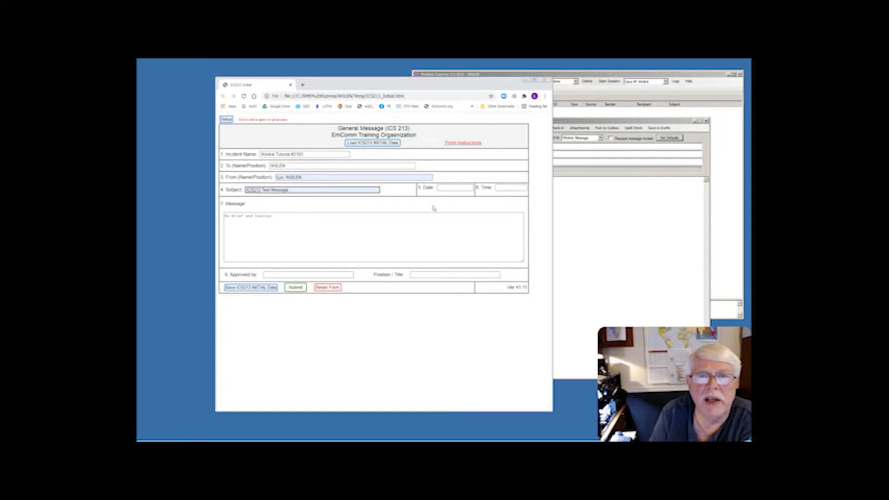
left_click(443, 188)
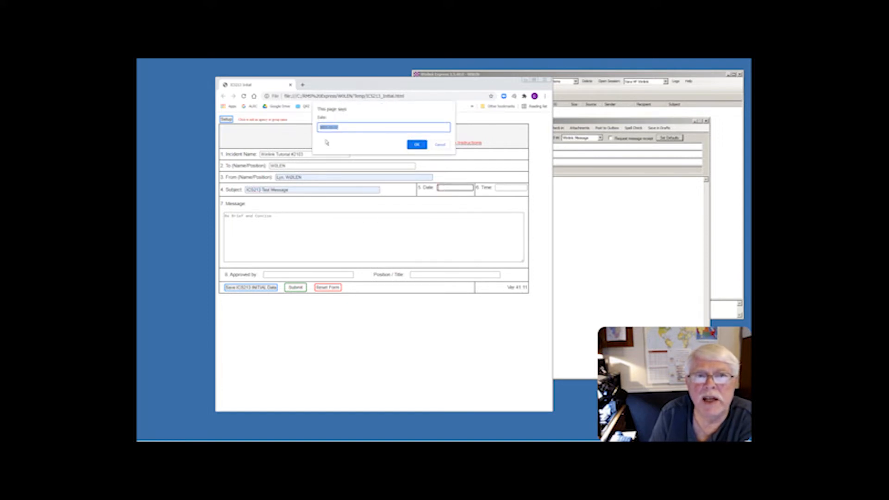
left_click(417, 145)
left_click(500, 188)
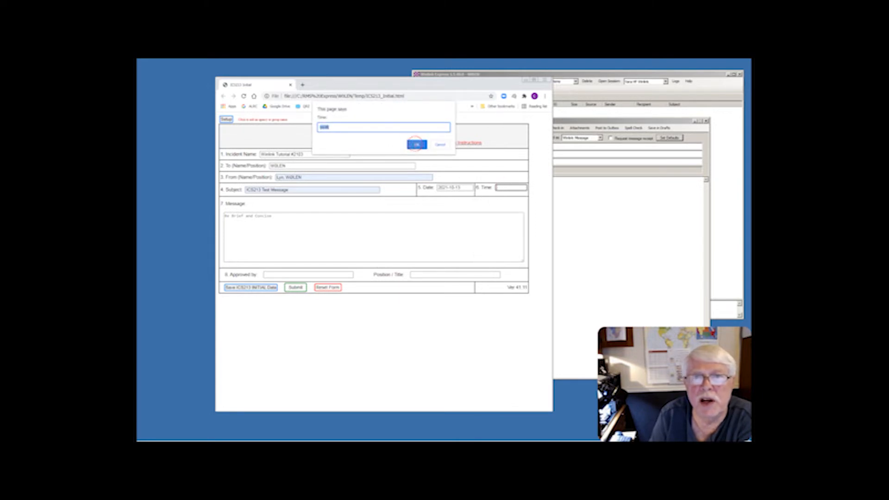
left_click(417, 145)
Enter "This is a test of the ICS-213 format." as the message text of the form.
left_click(255, 218)
type("This is a ")
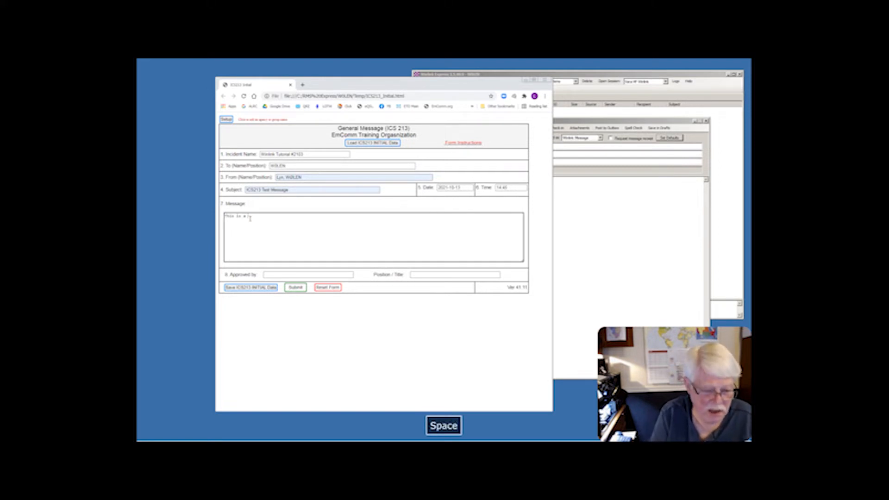
type("test")
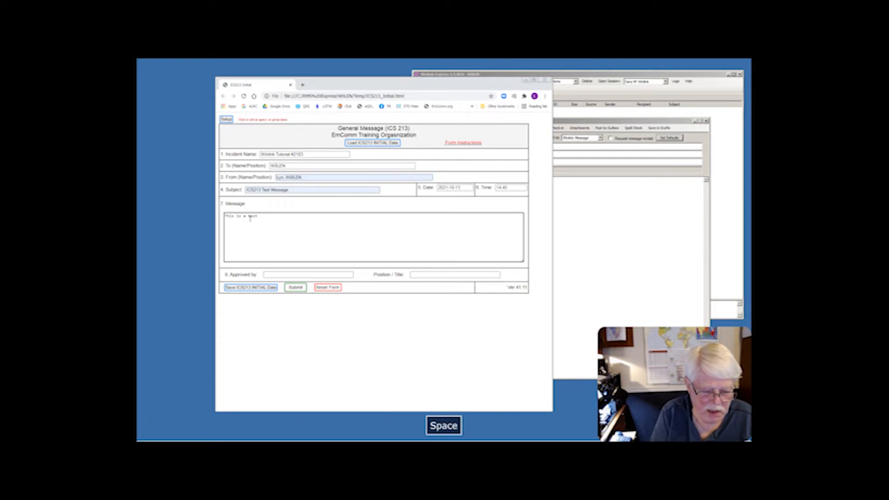
type(" of the IC")
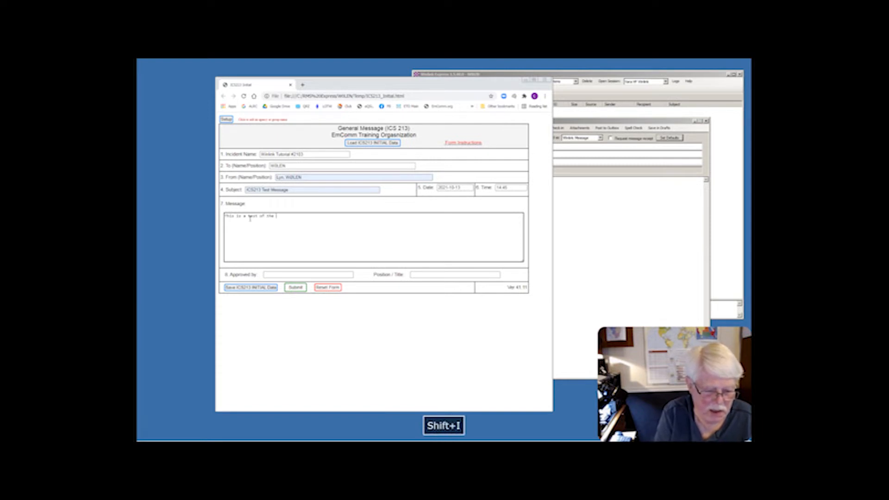
type("S-213 ")
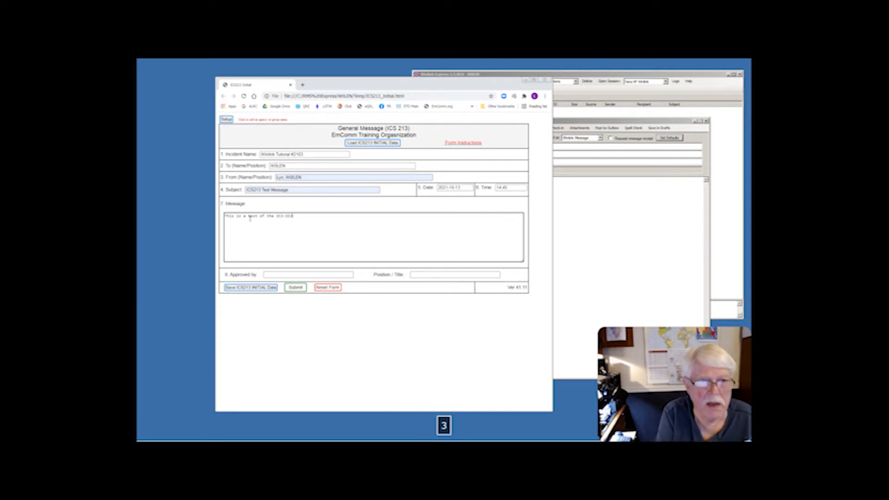
type("format")
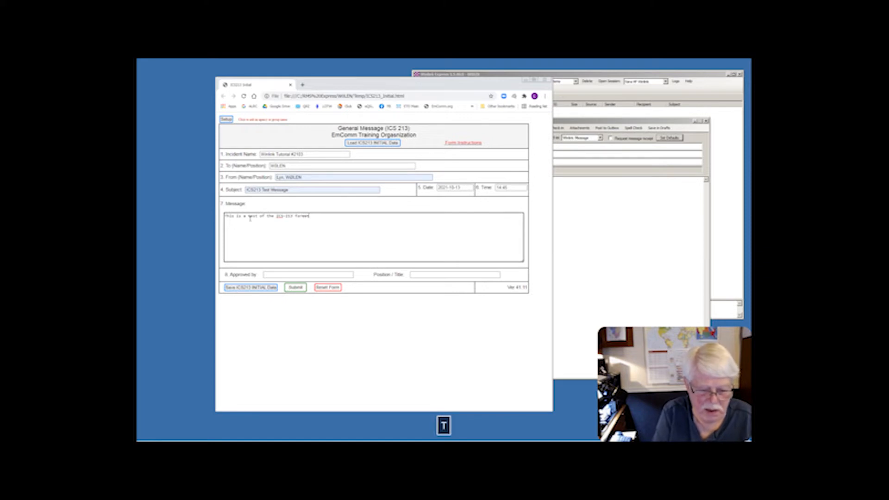
type(".")
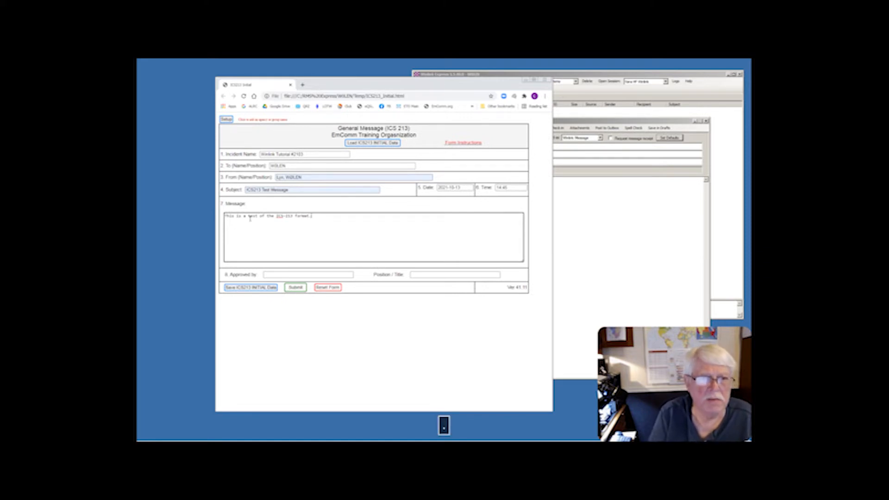
Fill the Approved by field with the approver's saved name and the Position / Title field with the saved operator title and call sign.
left_click(275, 277)
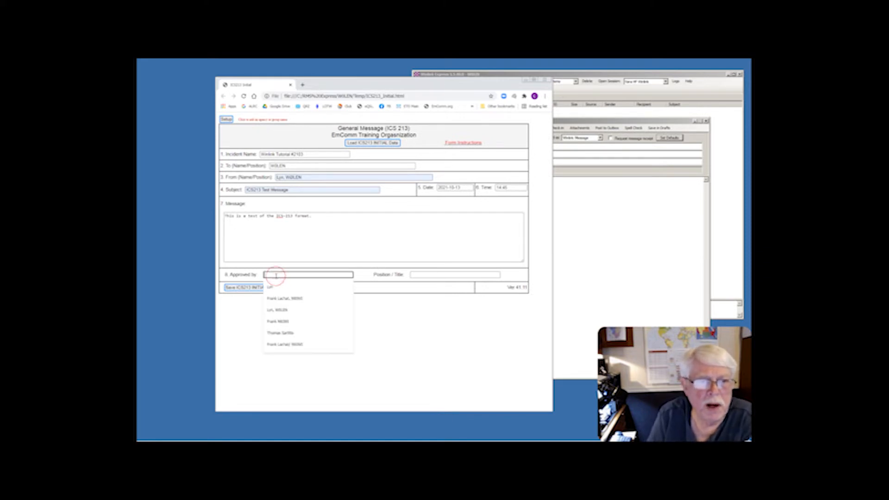
left_click(273, 286)
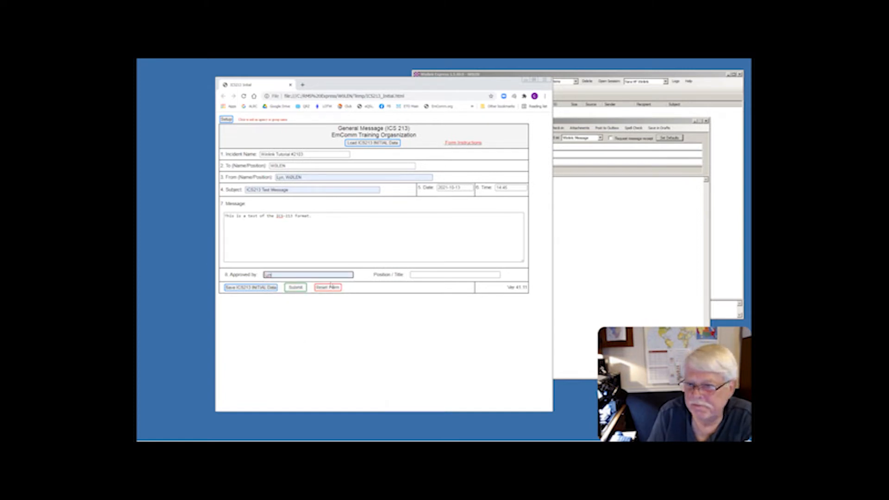
left_click(419, 276)
left_click(422, 288)
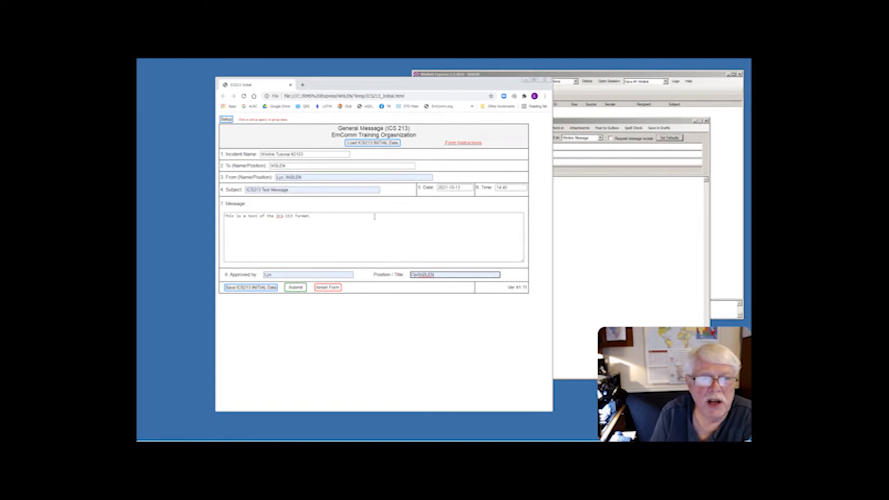
Save the form's initial data as a text file in the Downloads folder under the suggested file name.
left_click(251, 288)
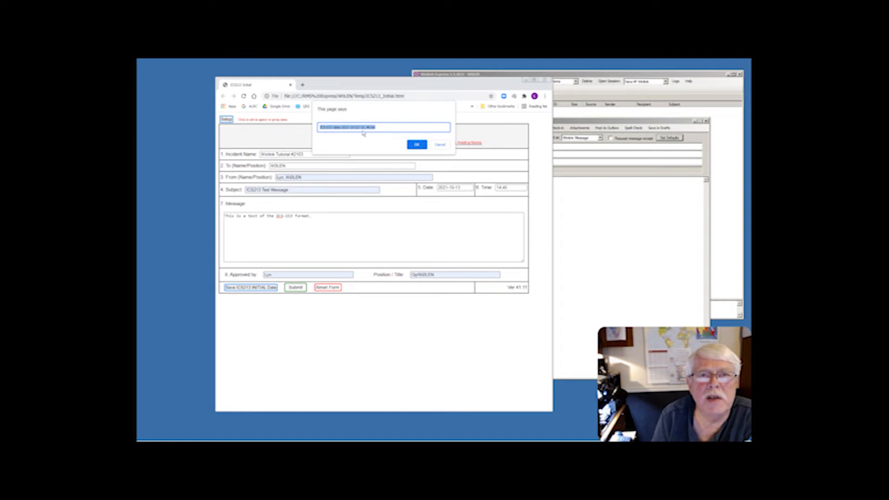
left_click(416, 144)
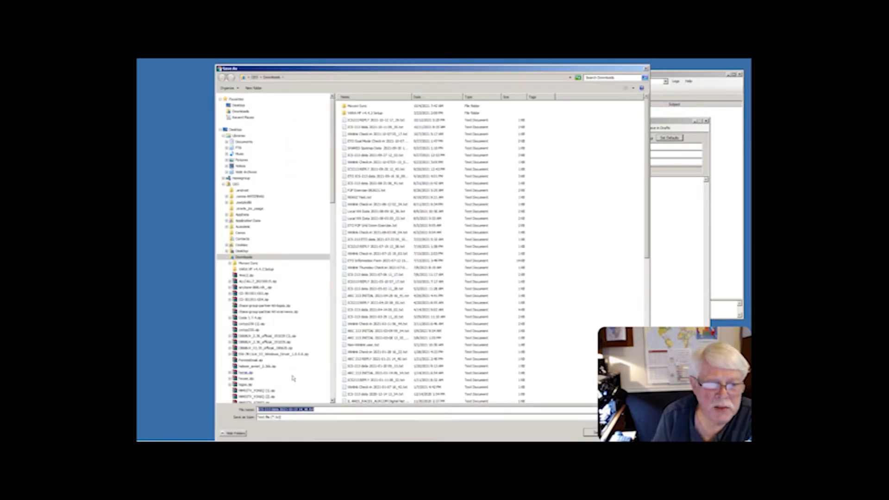
left_click_drag(490, 71, 412, 67)
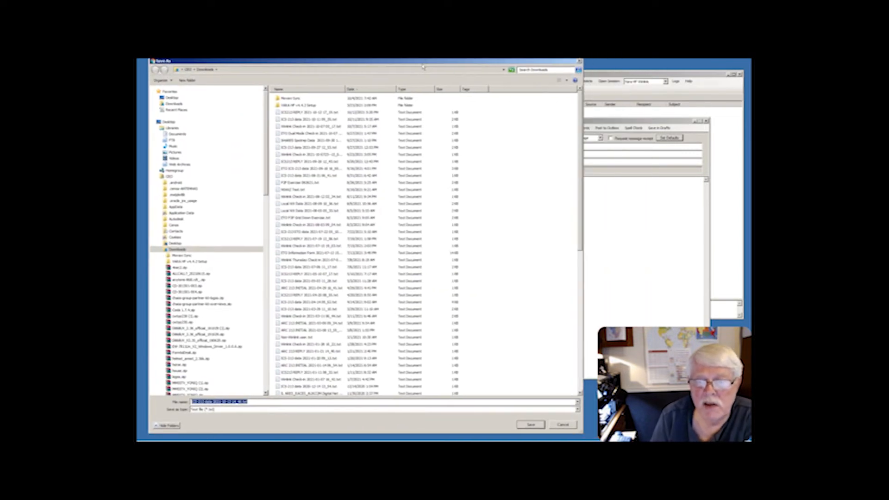
left_click(538, 428)
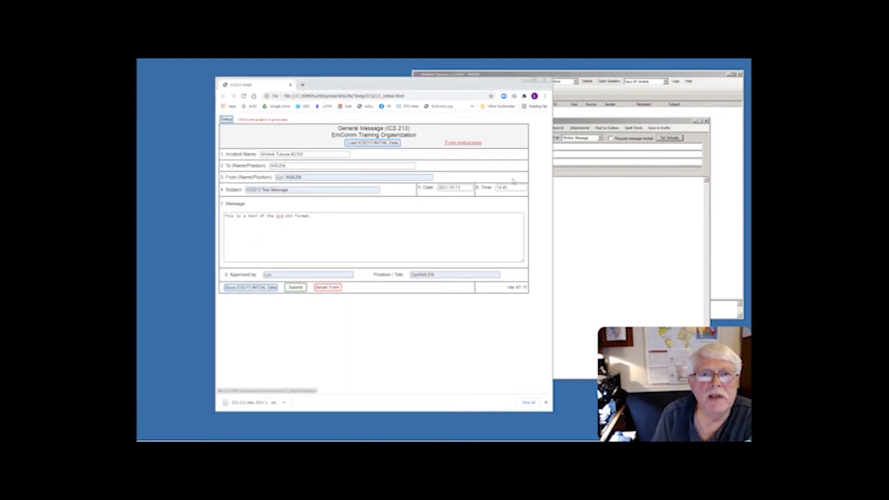
Look at the saved ICS 213 data files available for loading, without loading any into the form.
left_click(373, 143)
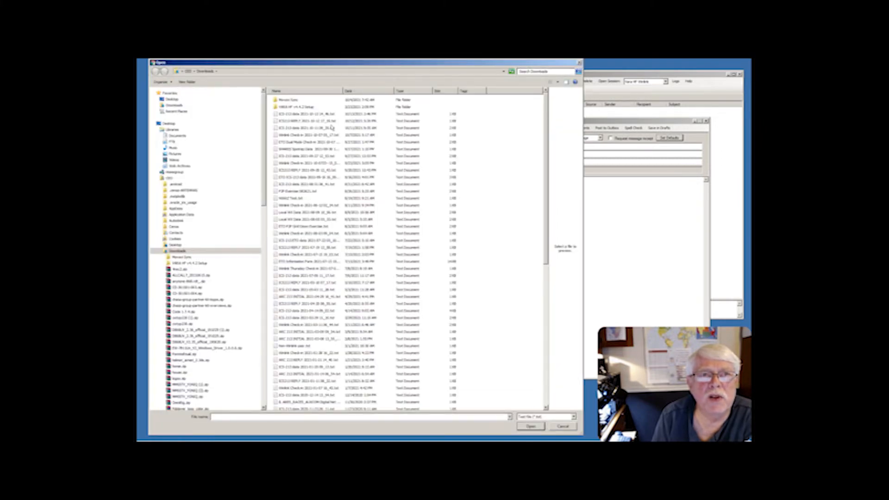
left_click(557, 425)
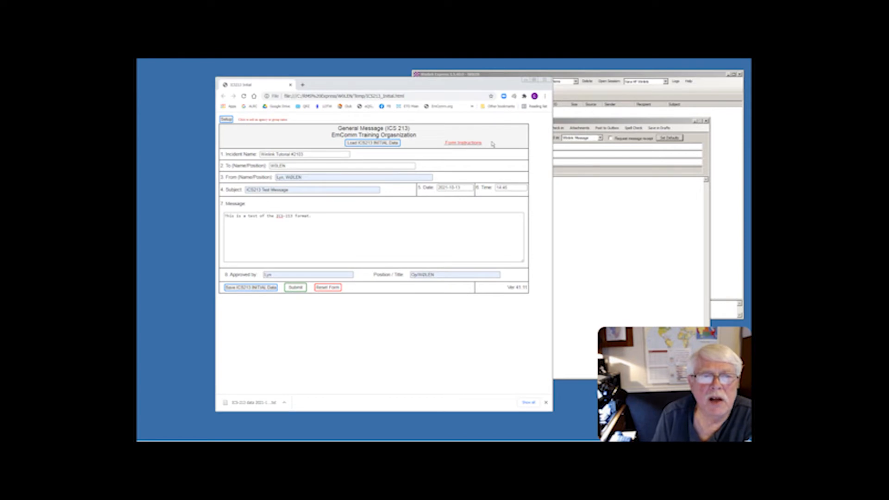
left_click_drag(379, 88, 388, 88)
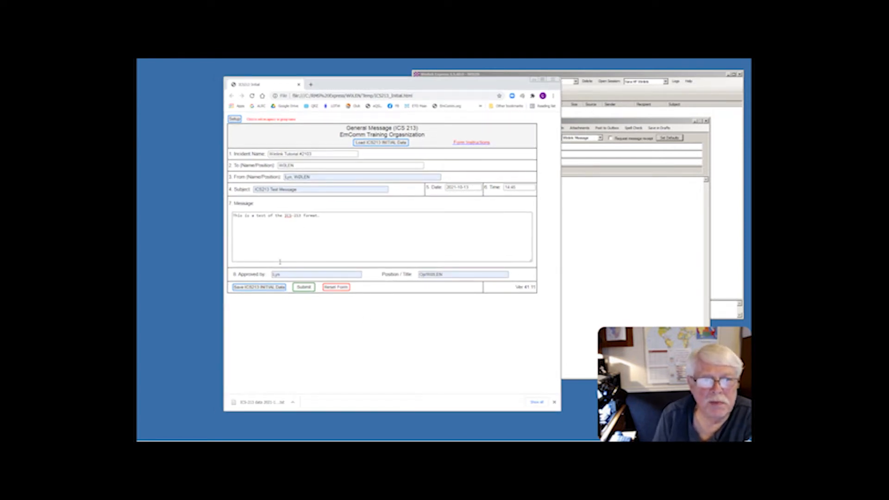
Submit the completed ICS 213 form and close the browser window to return to the new message.
left_click(303, 288)
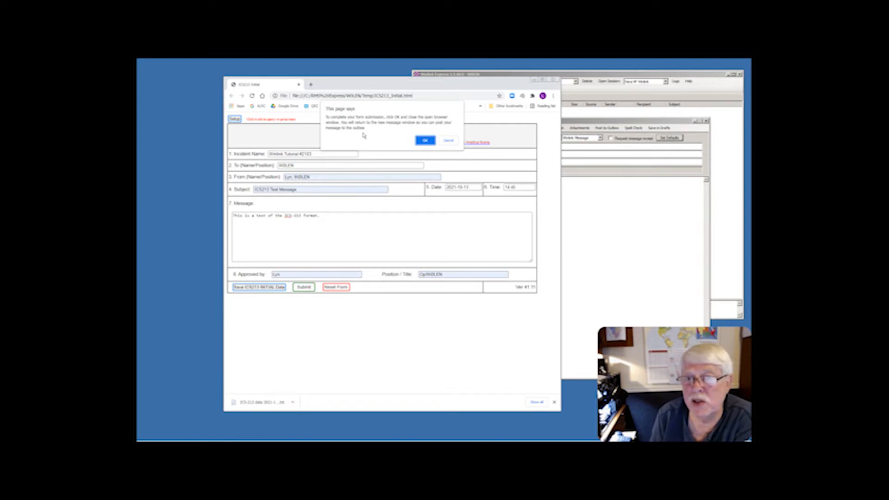
left_click(425, 140)
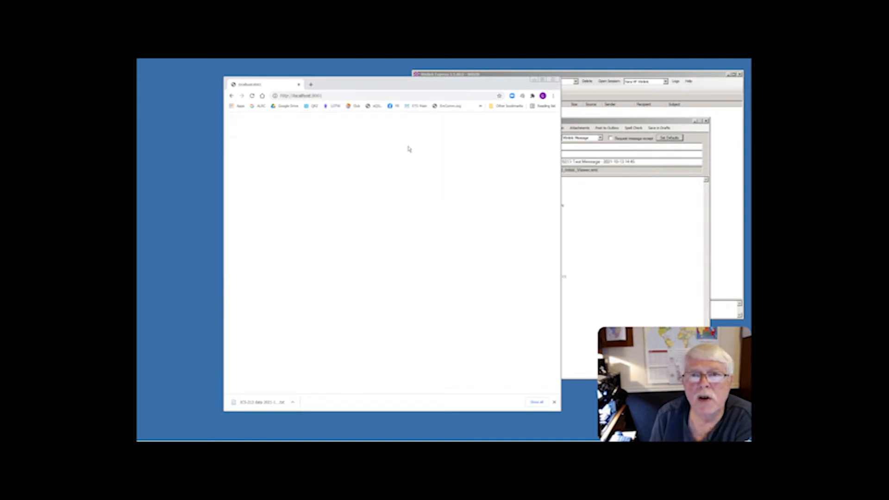
left_click(553, 80)
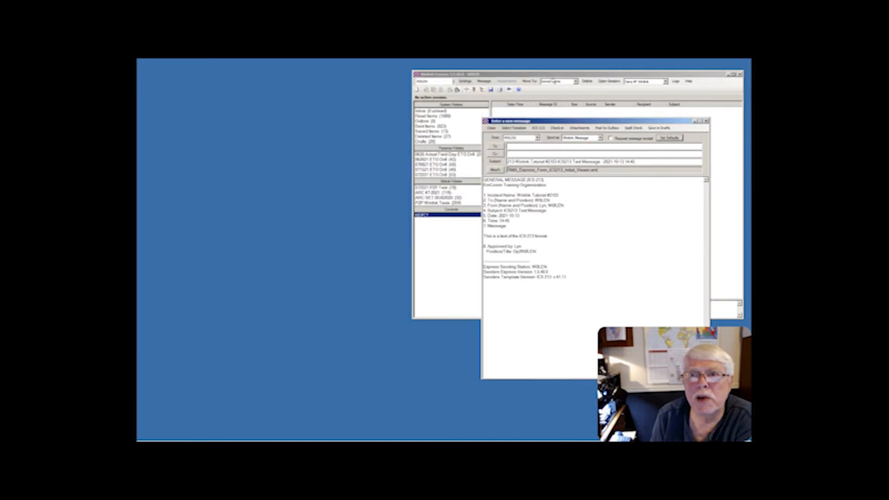
Address the ICS 213 message to W1AW, post it to the Outbox and view that folder.
left_click_drag(538, 122, 517, 115)
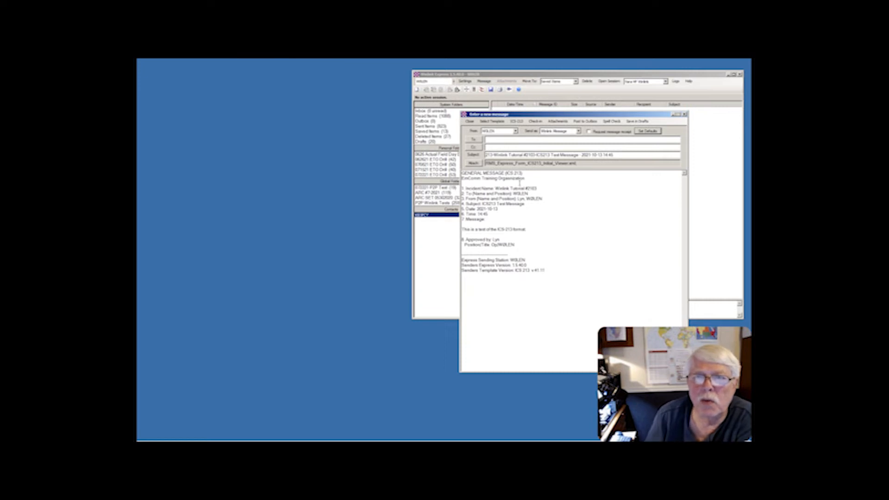
left_click(496, 140)
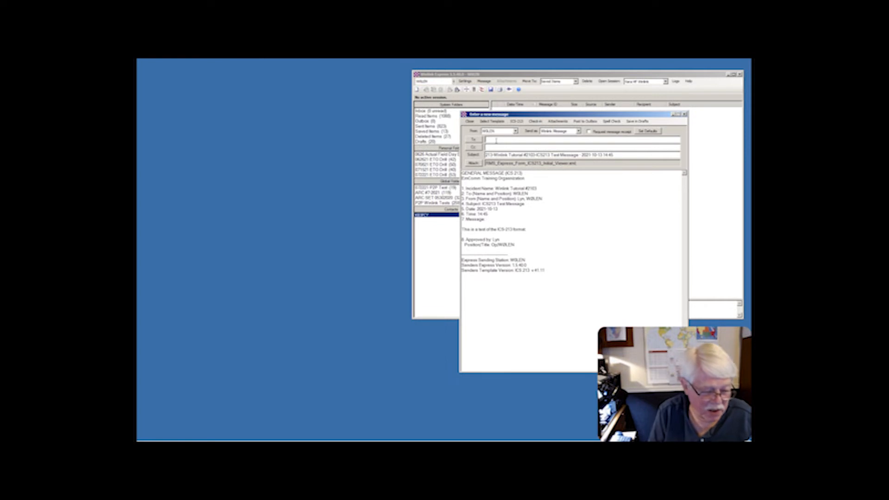
type("W1")
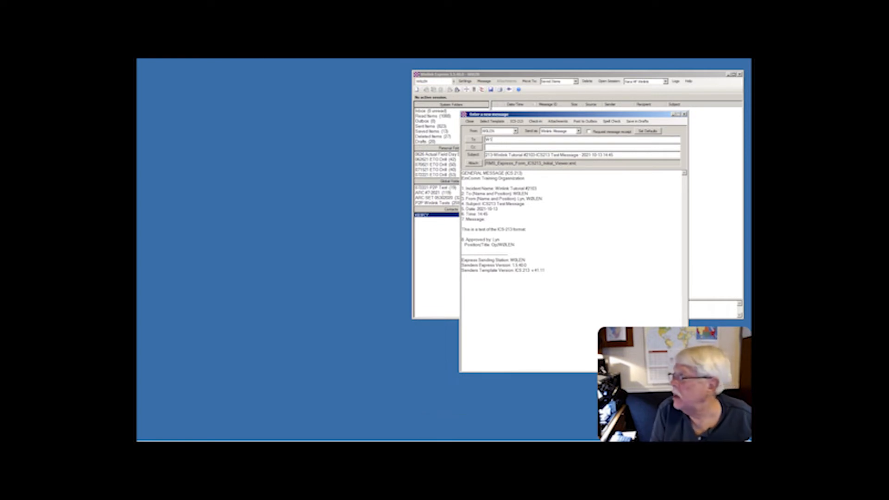
type("A")
type("H")
key("shift+BackSpace")
type("W")
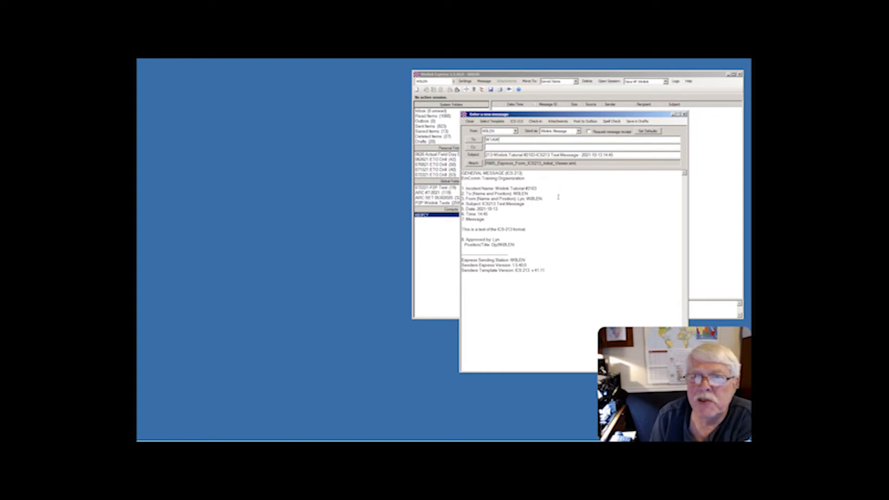
left_click(586, 121)
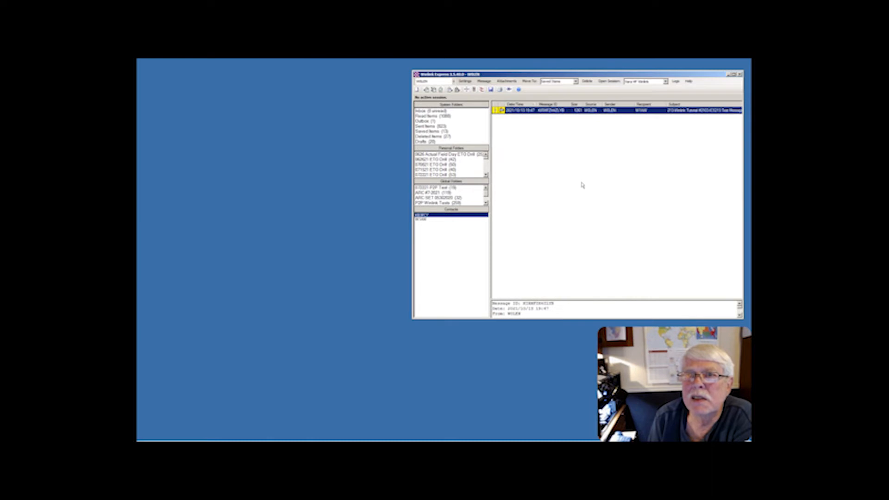
left_click(468, 121)
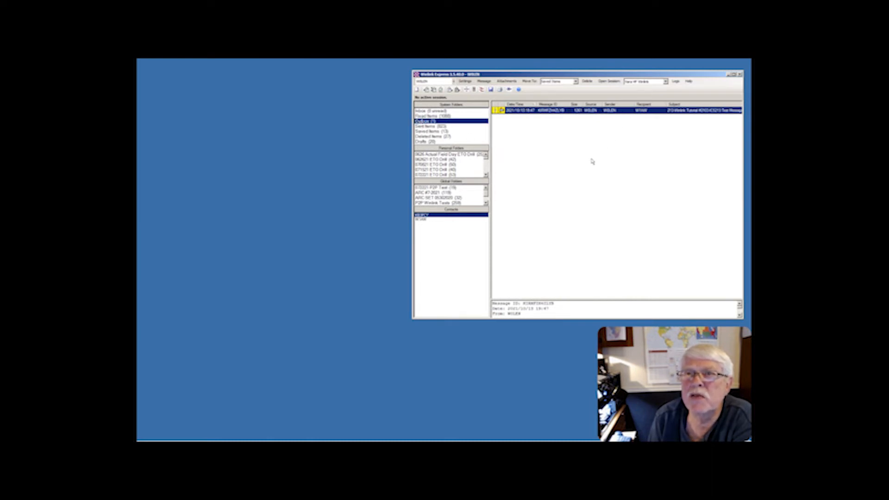
Open a Vara HF Winlink session and update its HF channel list via the Internet.
left_click(604, 82)
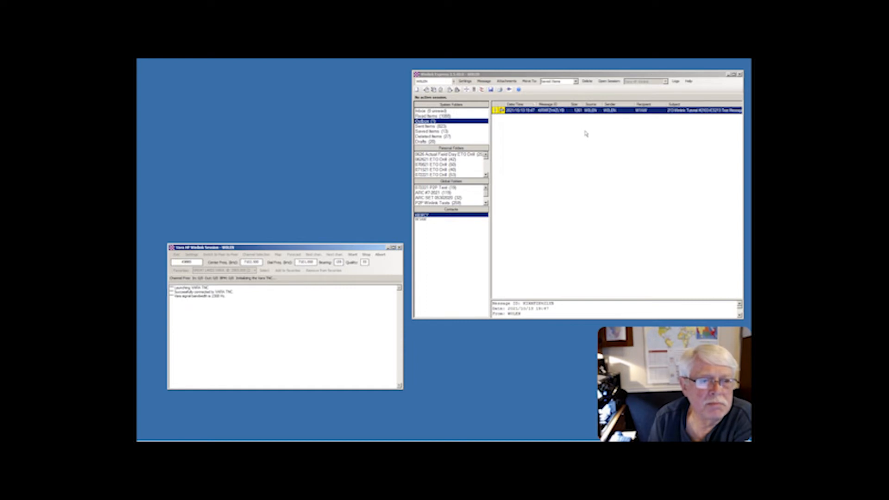
mouse_move(284, 440)
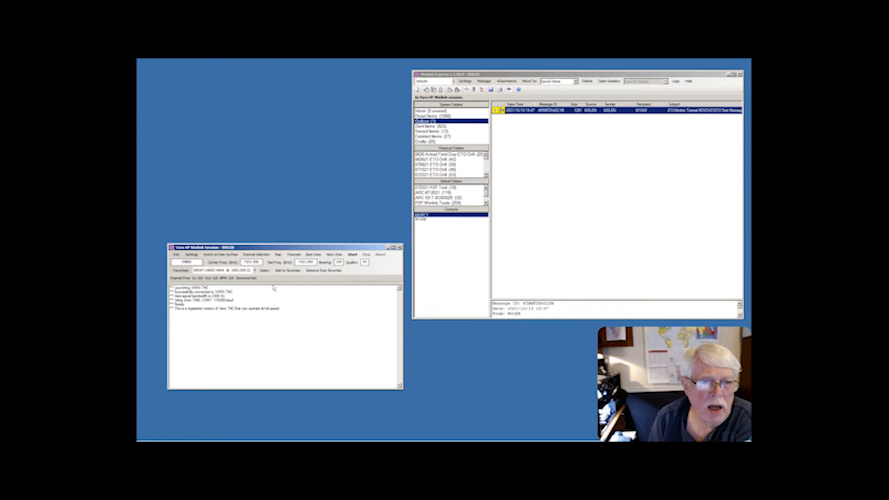
left_click(258, 254)
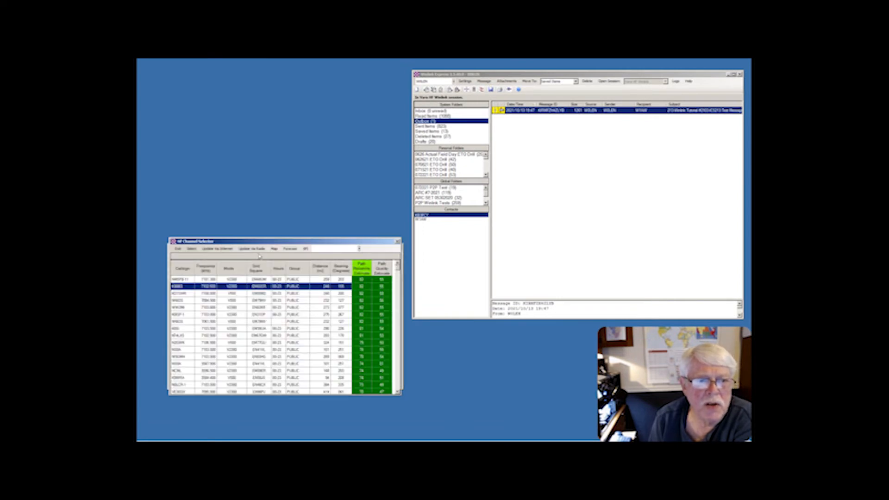
left_click(218, 249)
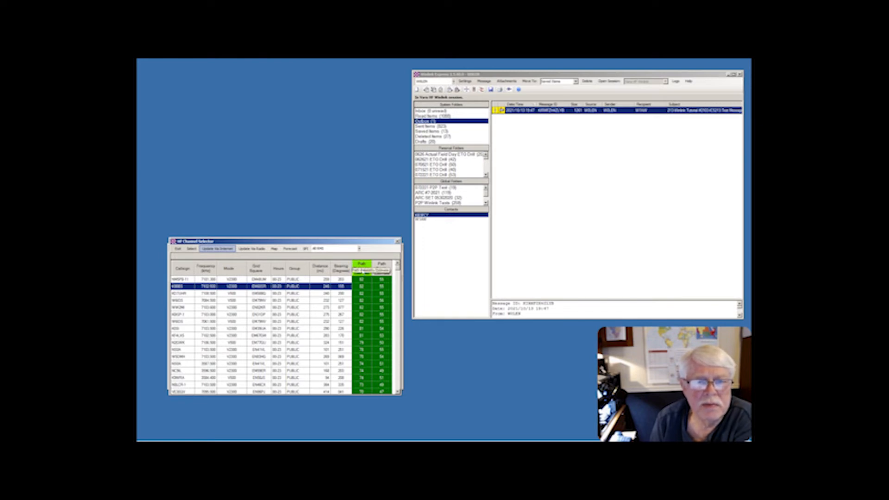
Sort the channels by path reliability estimate from highest to lowest and choose the first listed station for the session.
left_click(363, 273)
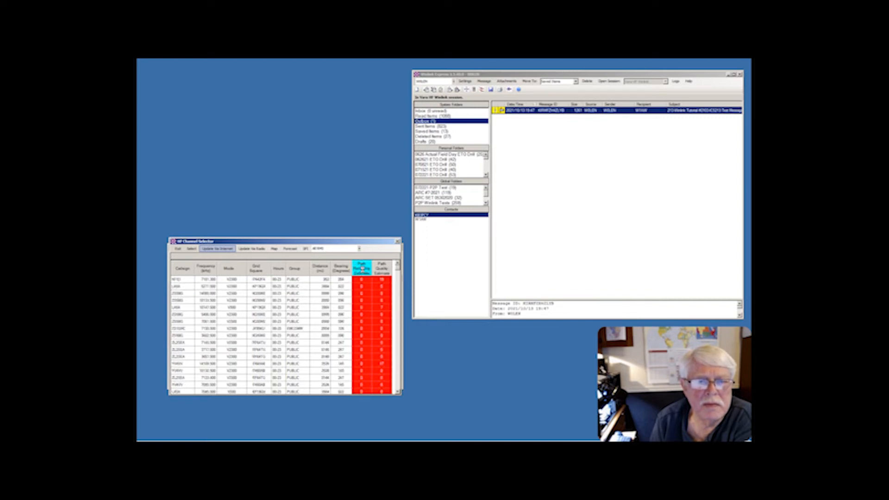
left_click(362, 269)
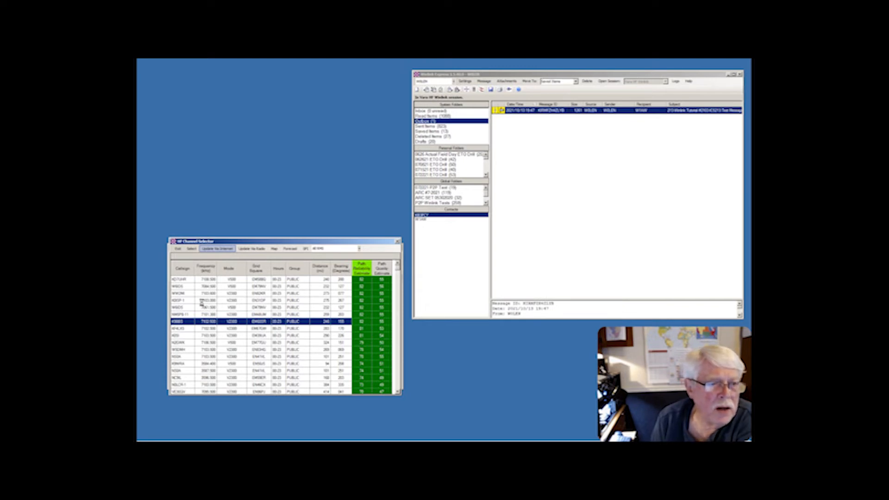
left_click(185, 279)
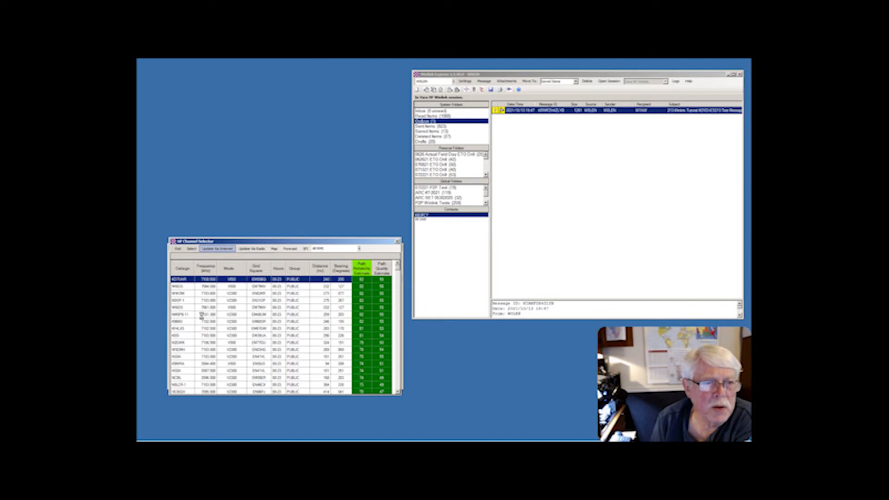
double_click(187, 280)
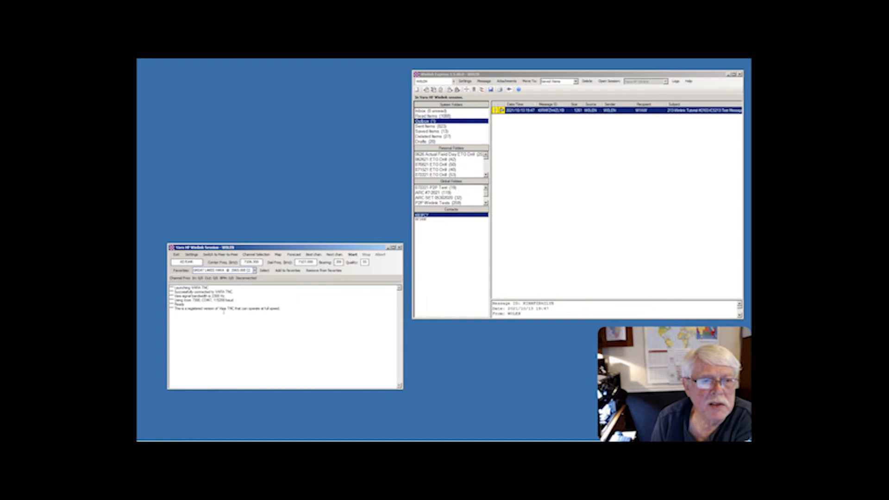
Bring up the VARA HF modem window and return to the Vara HF Winlink session window.
left_click(250, 435)
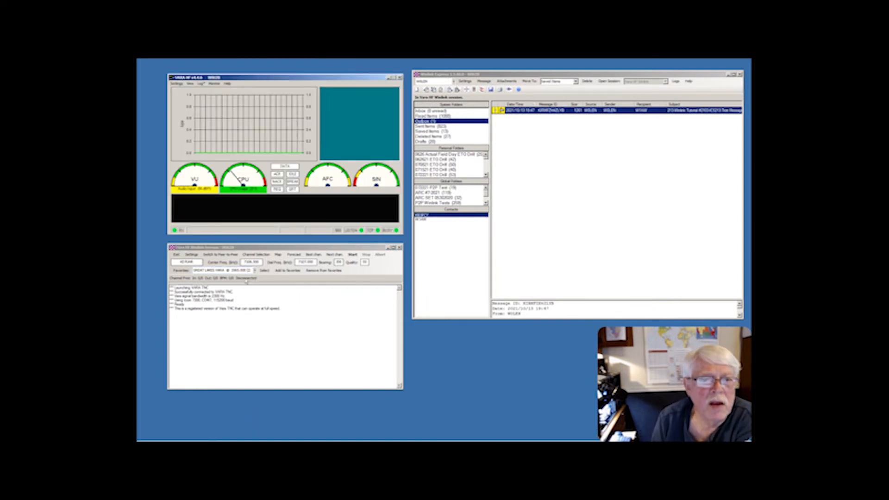
left_click(194, 260)
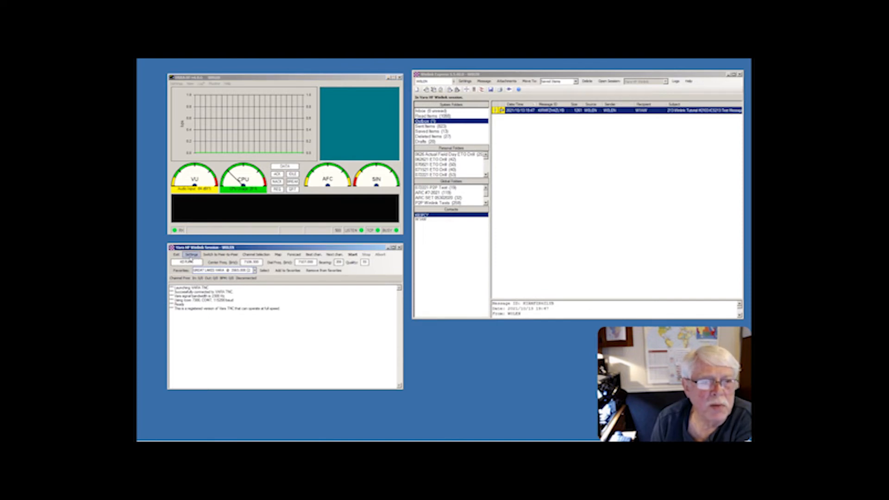
Set the session bandwidth to 2300 in the Vara TNC setup and save the settings.
left_click(191, 256)
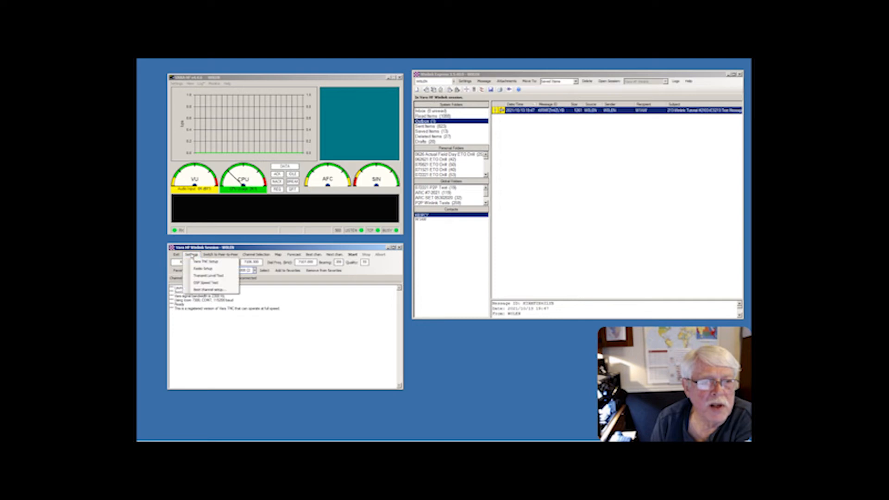
left_click(195, 261)
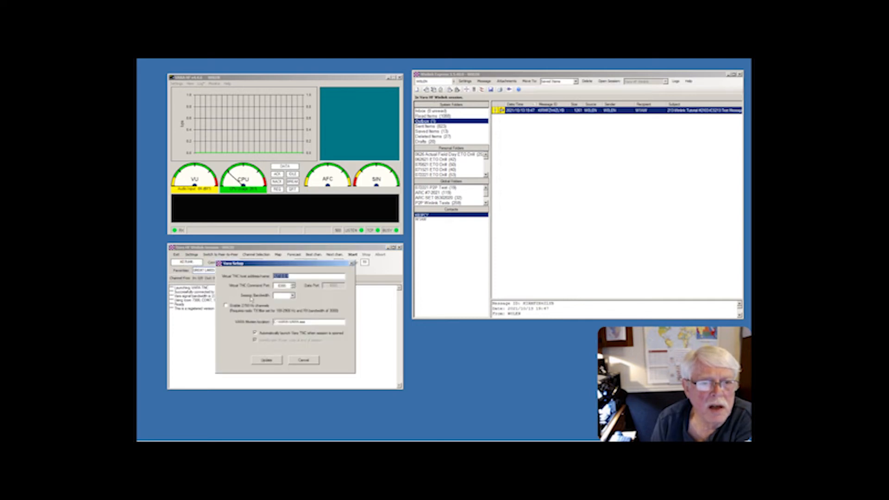
left_click(287, 306)
left_click(268, 360)
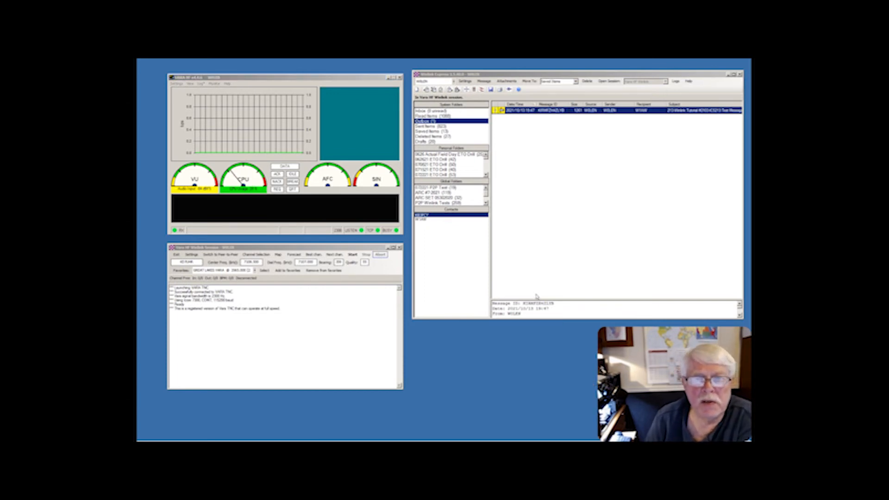
Close the Vara HF Winlink session and choose Vara HF P2P as the session type.
left_click(398, 249)
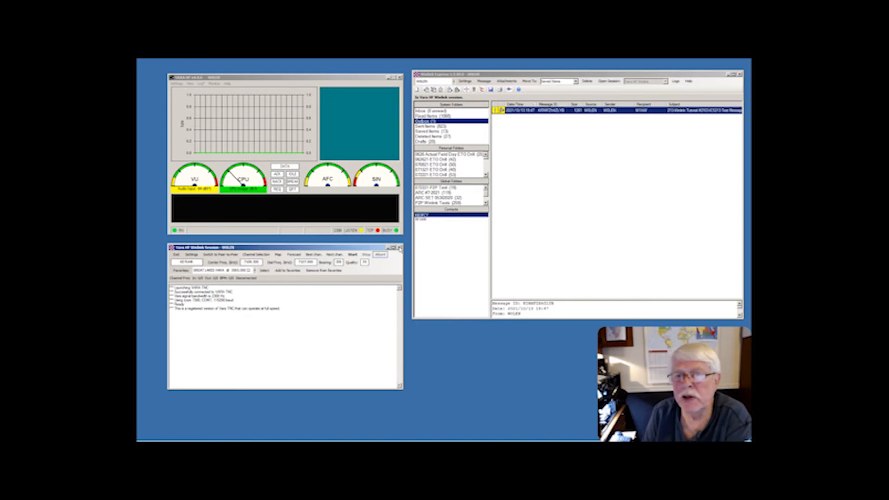
left_click(399, 247)
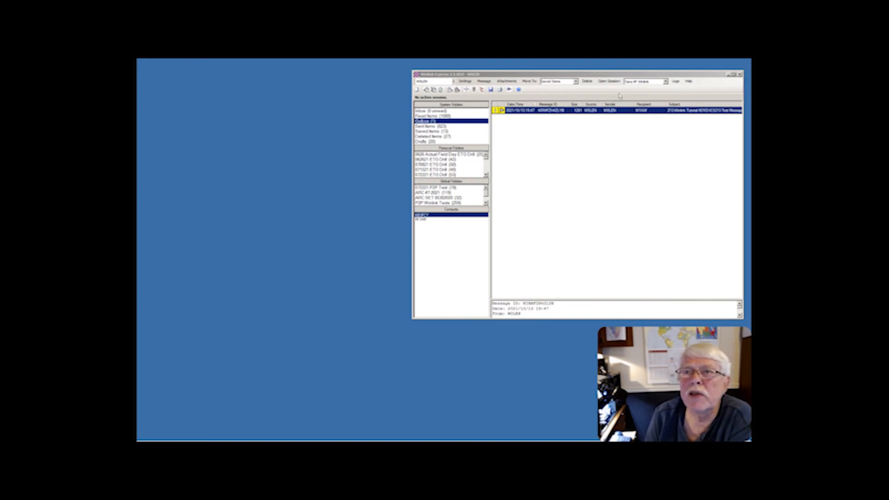
left_click(666, 82)
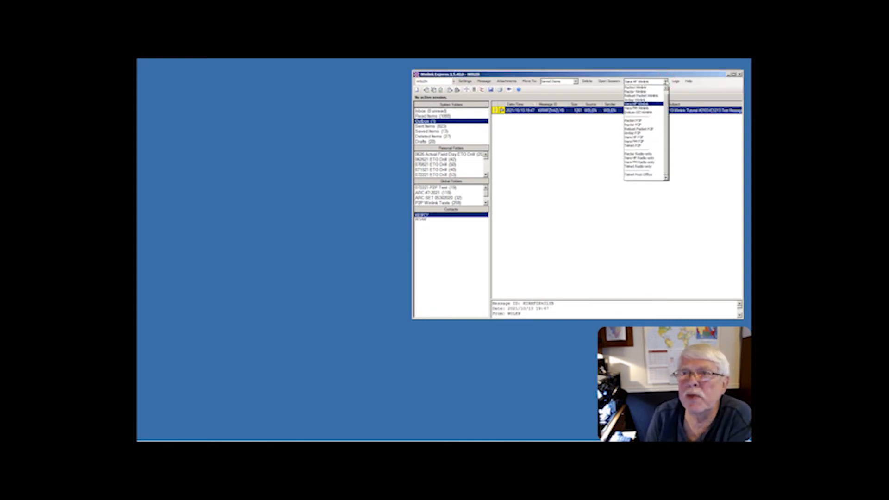
left_click(639, 138)
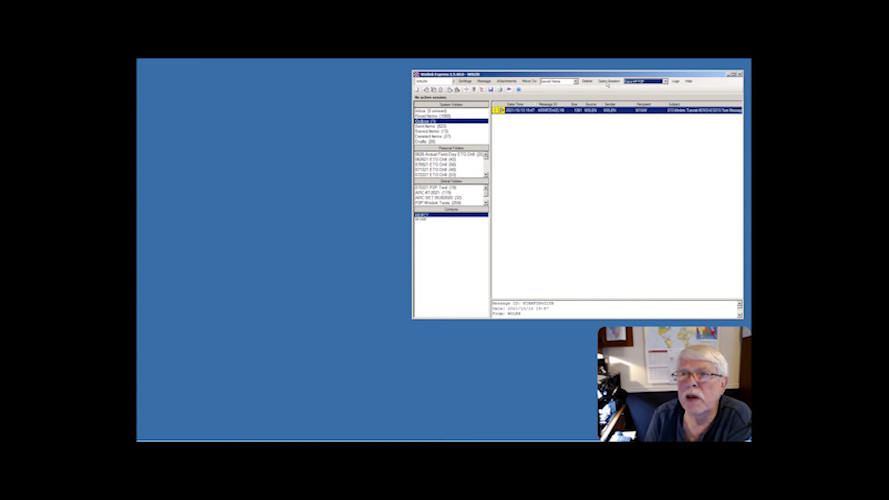
Reopen the ICS 213 message in the Outbox, change it to a Peer-to-Peer Message and post it to the Outbox again.
left_click(519, 112)
double_click(520, 112)
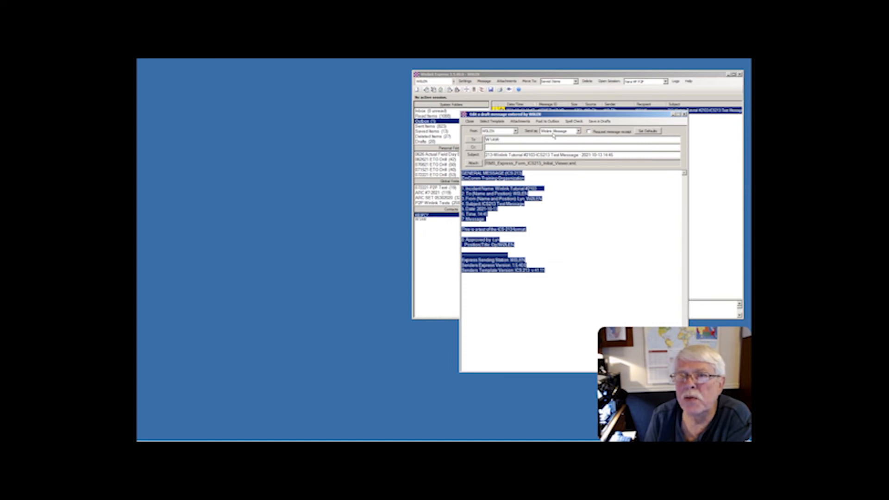
left_click(578, 132)
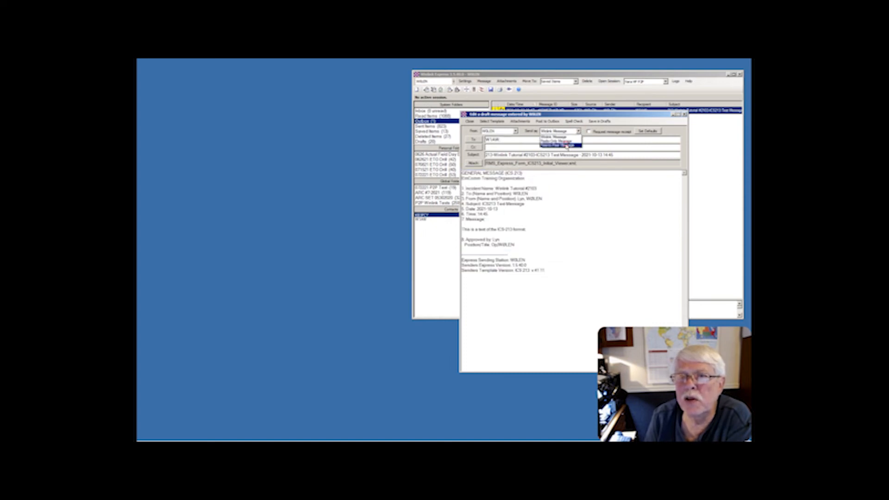
left_click(566, 145)
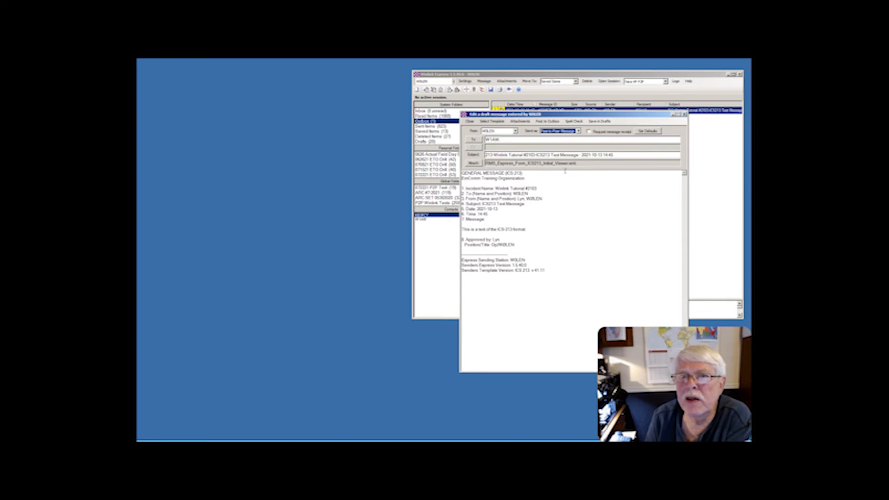
left_click(547, 121)
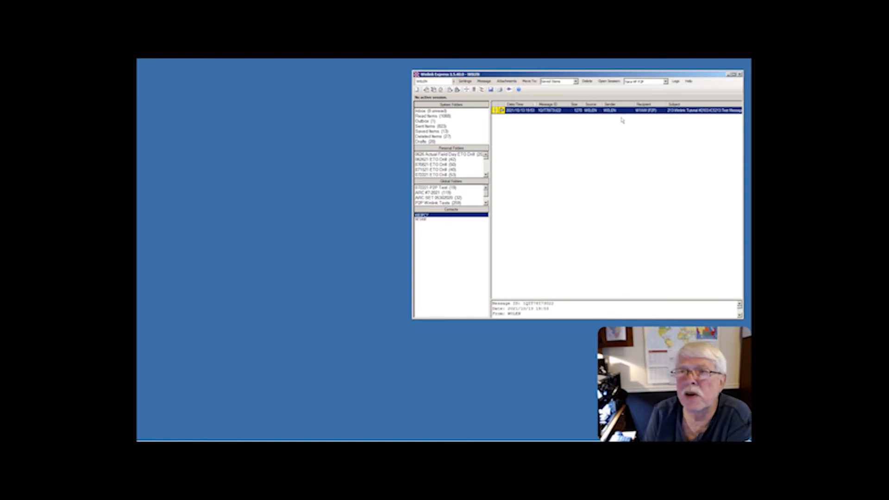
Open a Vara HF Peer-to-Peer session and enter W1AW as the station to call.
left_click(608, 81)
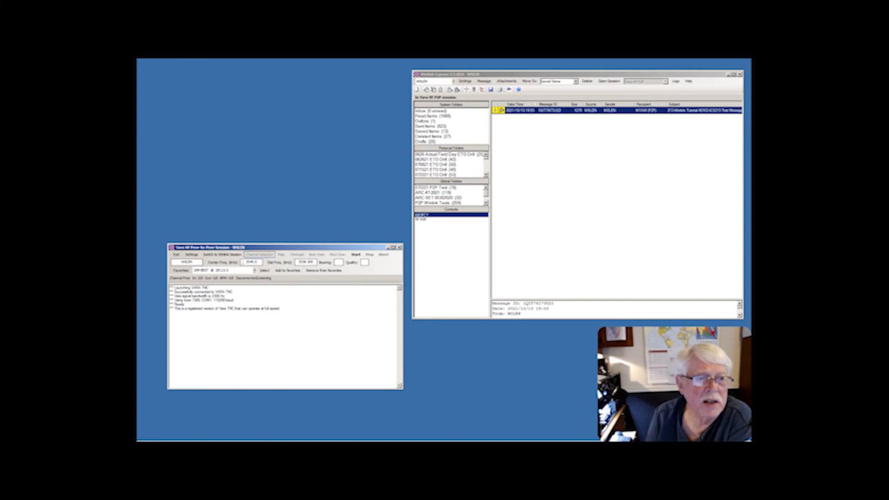
double_click(187, 262)
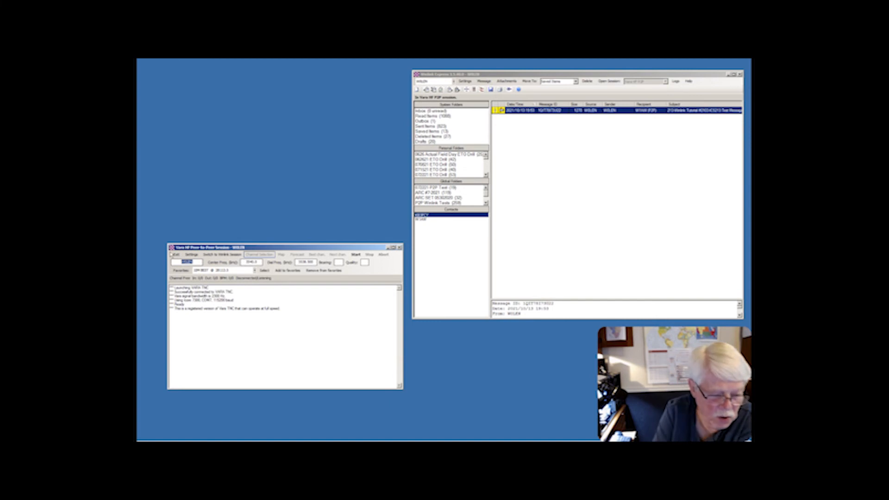
type("W1")
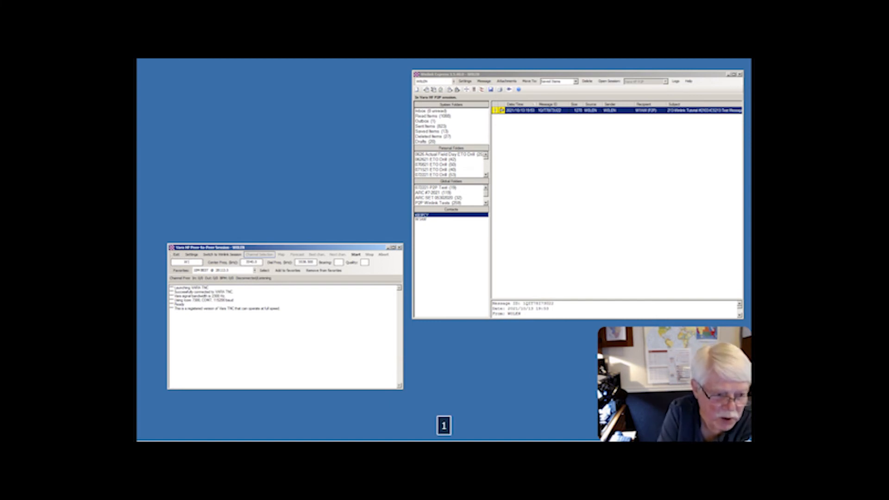
type("AW")
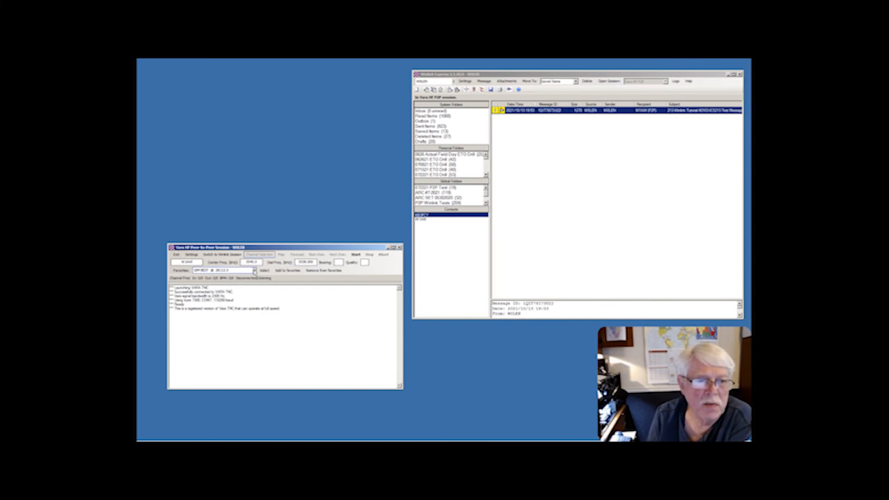
Load the favorite CH-13 @ 14038.0 for the peer-to-peer session and re-enter W1AW as the station to call.
left_click(255, 270)
scroll(243, 329, "down", 6)
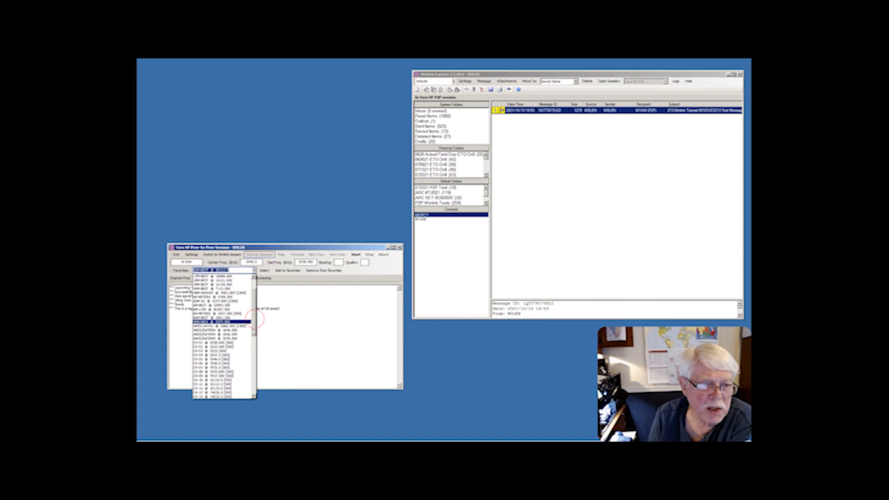
scroll(223, 336, "down", 1)
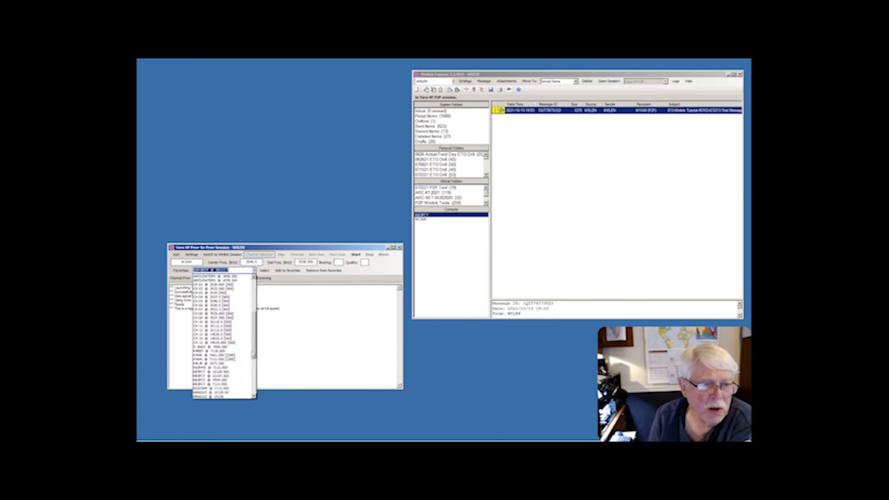
left_click(204, 337)
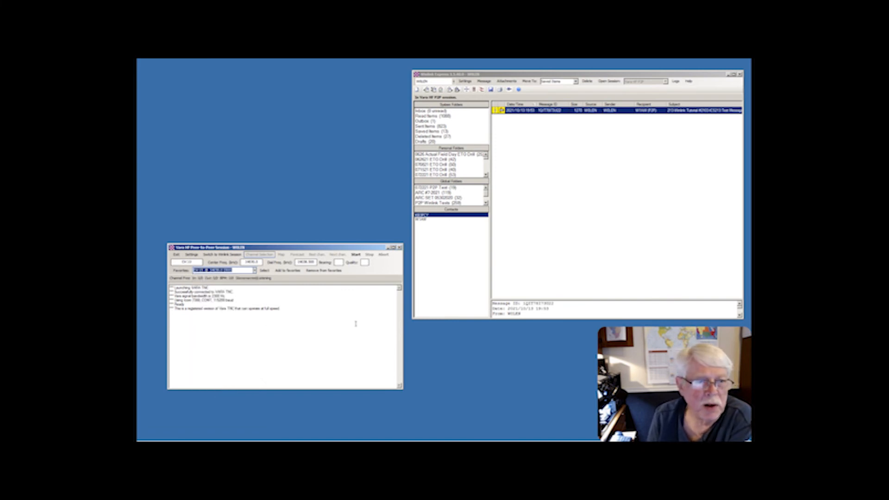
double_click(196, 262)
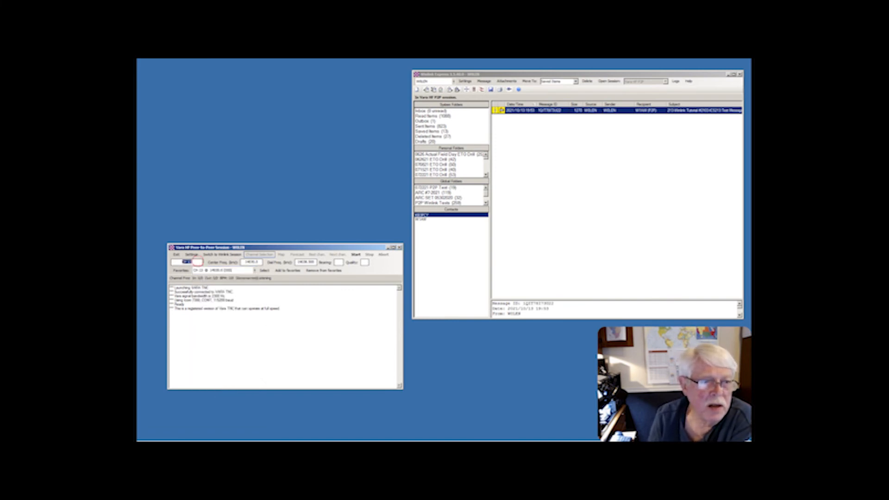
type("W1AW")
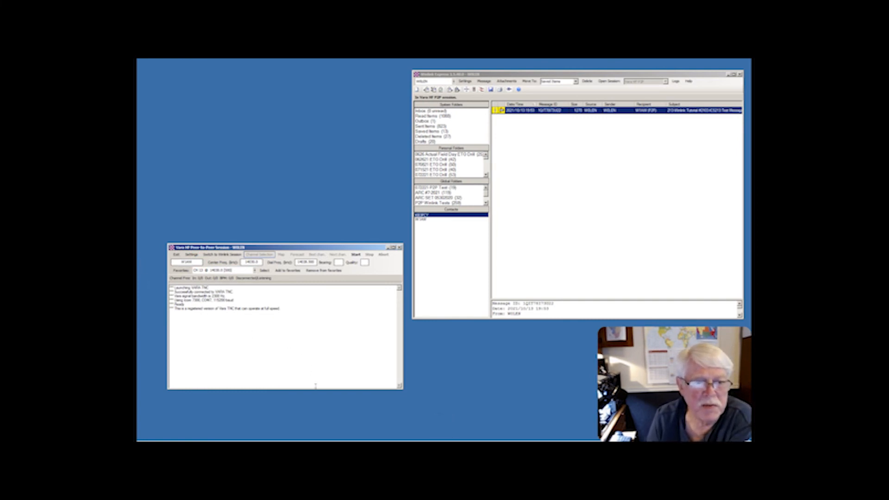
Bring up the VARA HF modem window, then review the peer-to-peer session's Vara TNC setup and favorites list without changing anything.
left_click(249, 435)
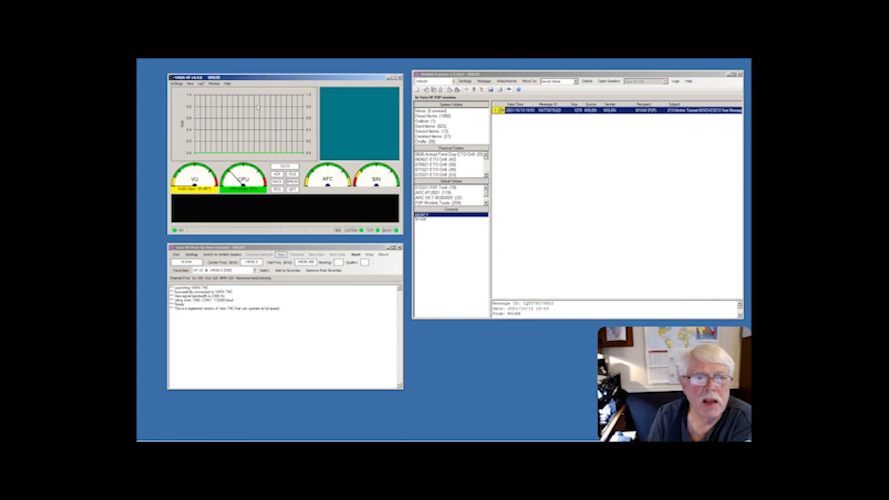
left_click(187, 256)
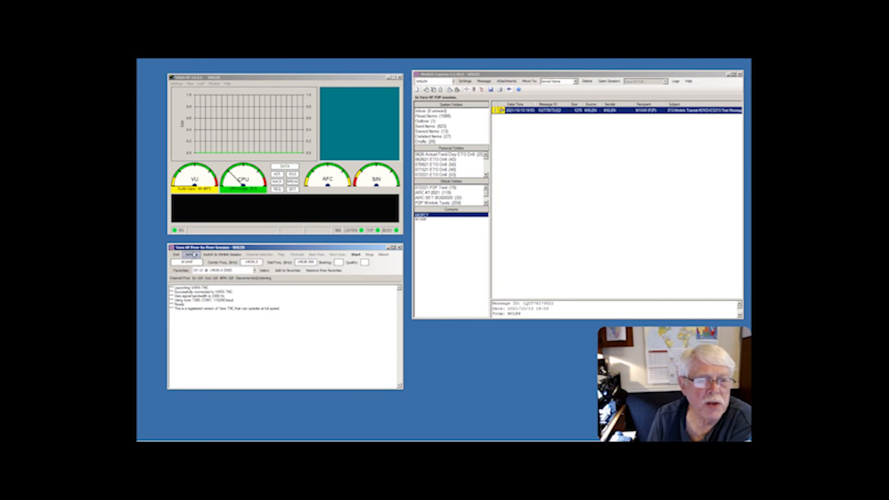
left_click(192, 256)
left_click(203, 262)
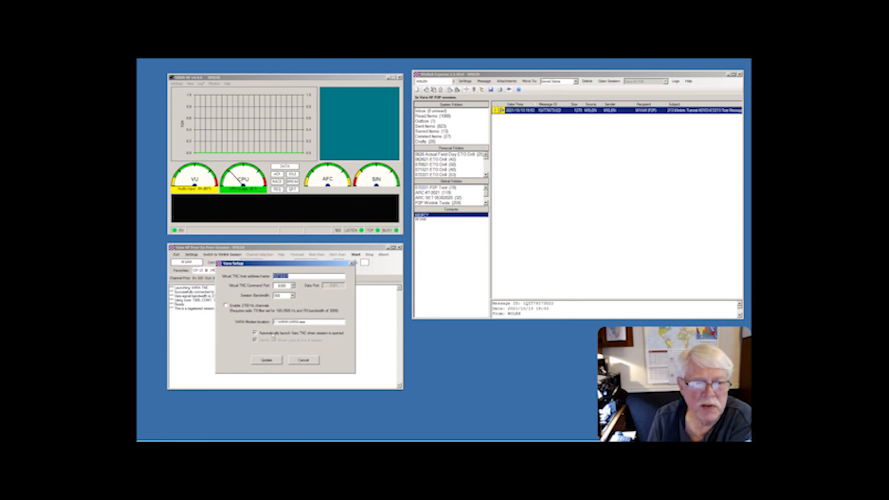
left_click(299, 363)
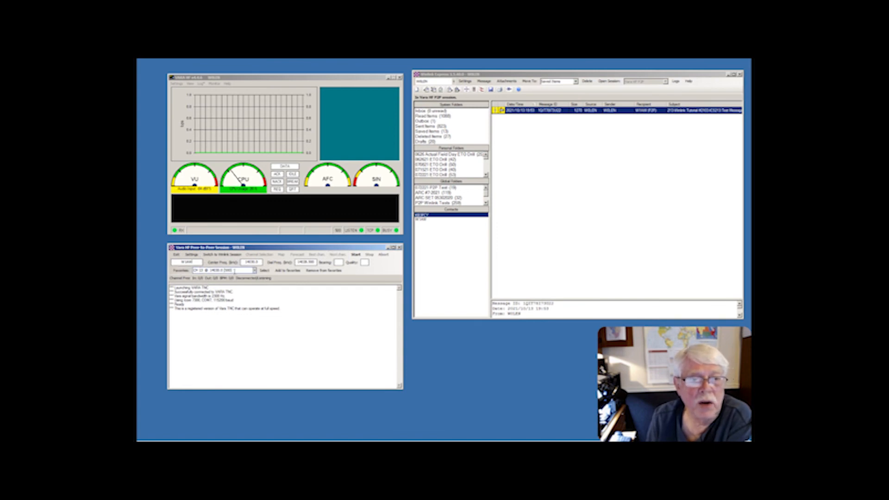
left_click(254, 271)
left_click(252, 286)
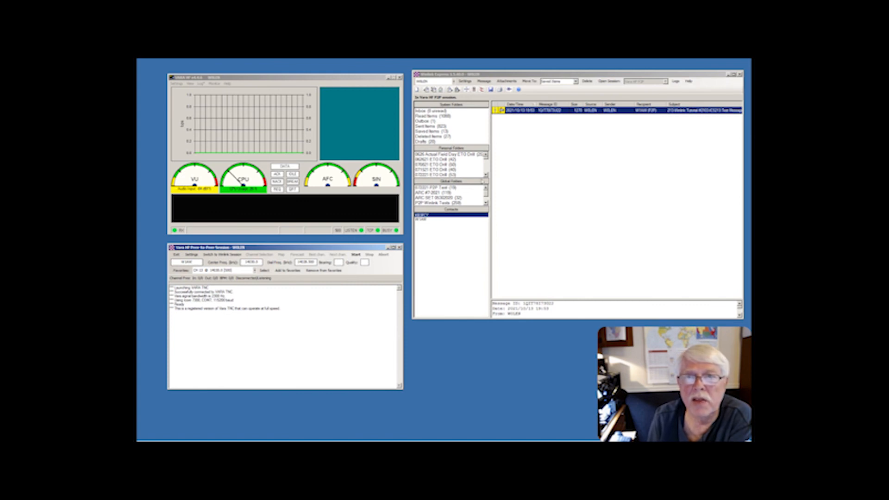